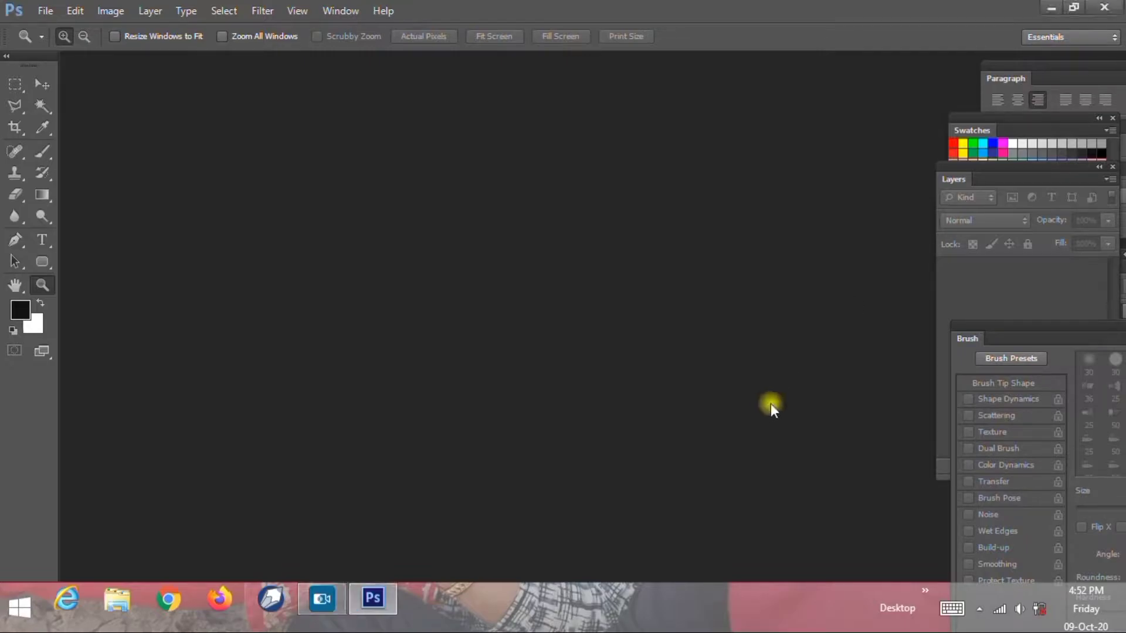
Step: Create a new white grayscale document 16 cm wide and 9 cm high at 300.125 pixels/inch
{"action": "key", "text": "ctrl+n"}
{"action": "left_click_drag", "start_coordinate": [334, 196], "coordinate": [327, 195]}
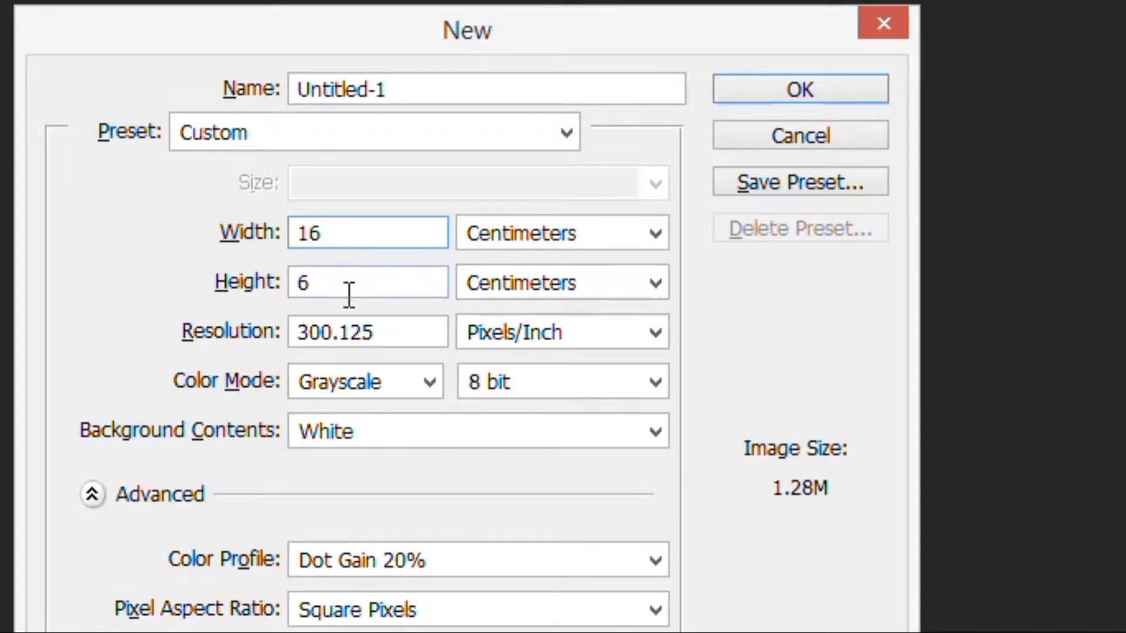
{"action": "type", "text": "9"}
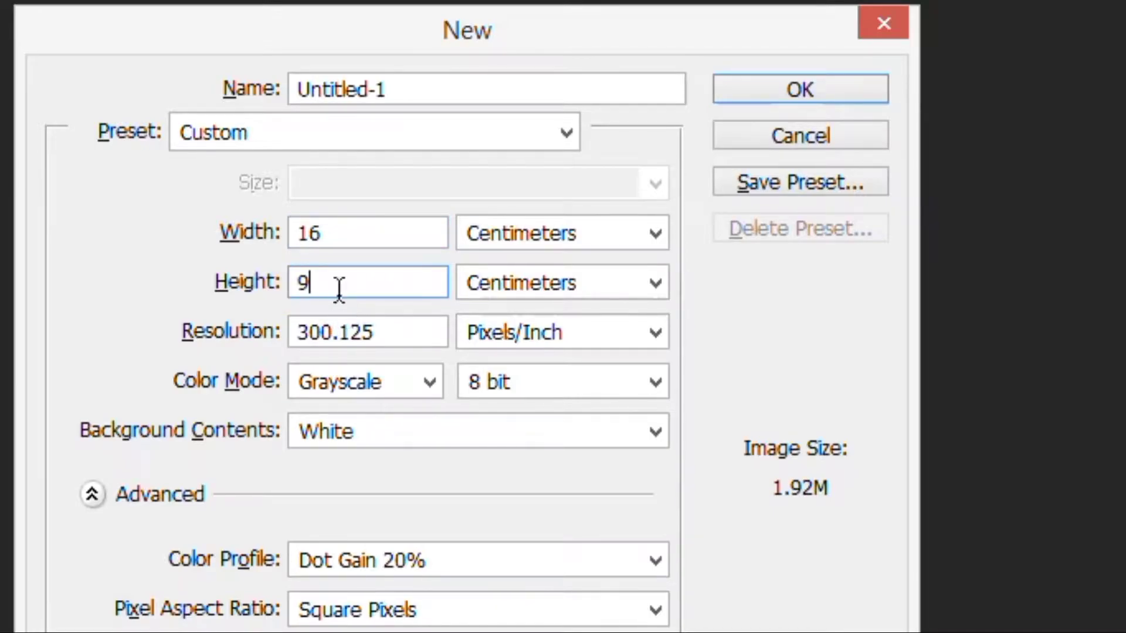
{"action": "left_click", "coordinate": [804, 91]}
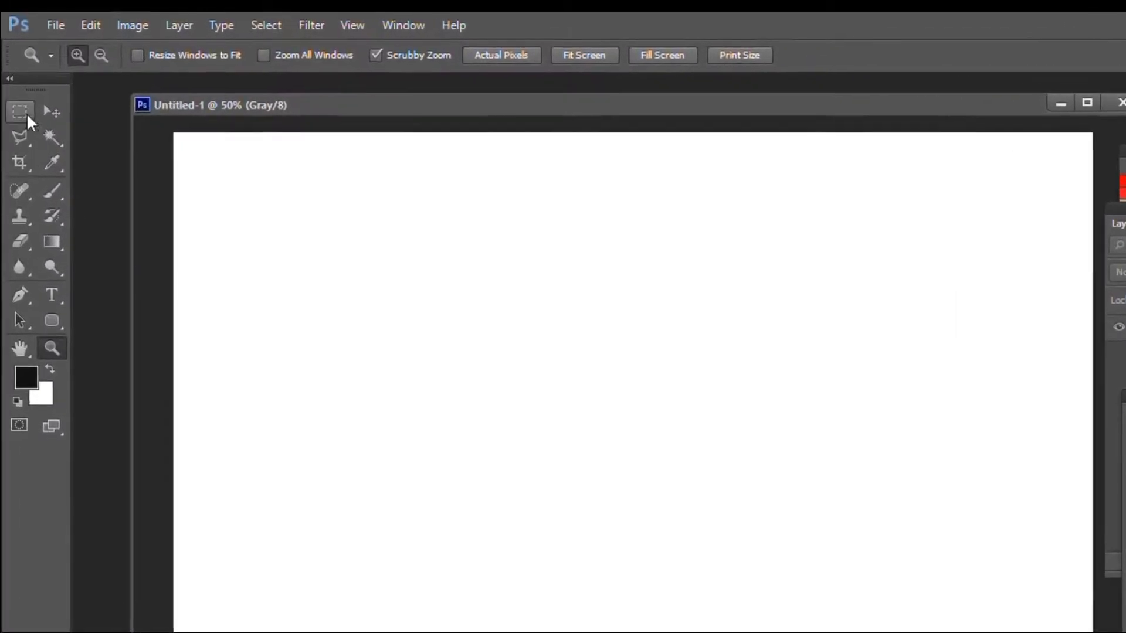
Step: Save the document in the thumbnails folder as "thumbnail video.psd" in Photoshop format
{"action": "left_click", "coordinate": [55, 25]}
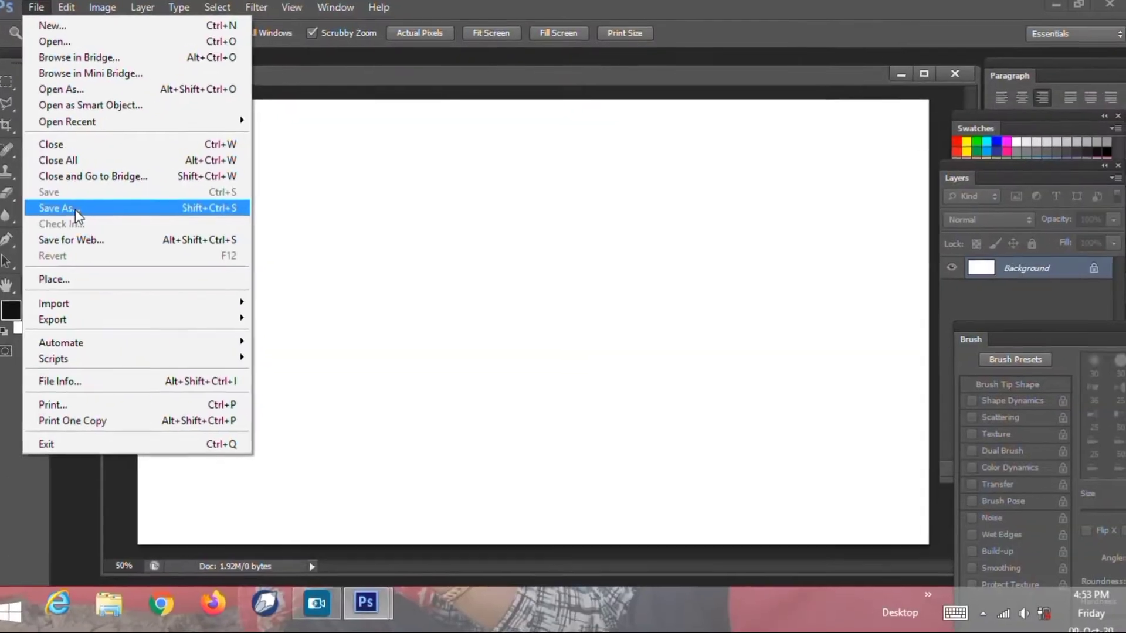
{"action": "left_click", "coordinate": [75, 211]}
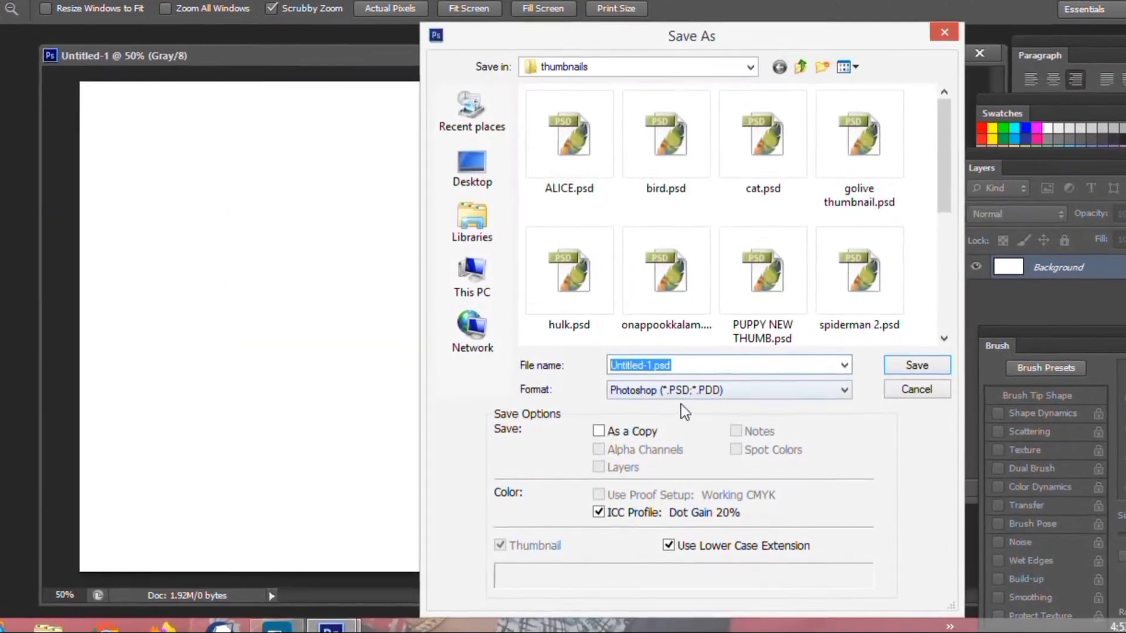
{"action": "type", "text": "thumbn"}
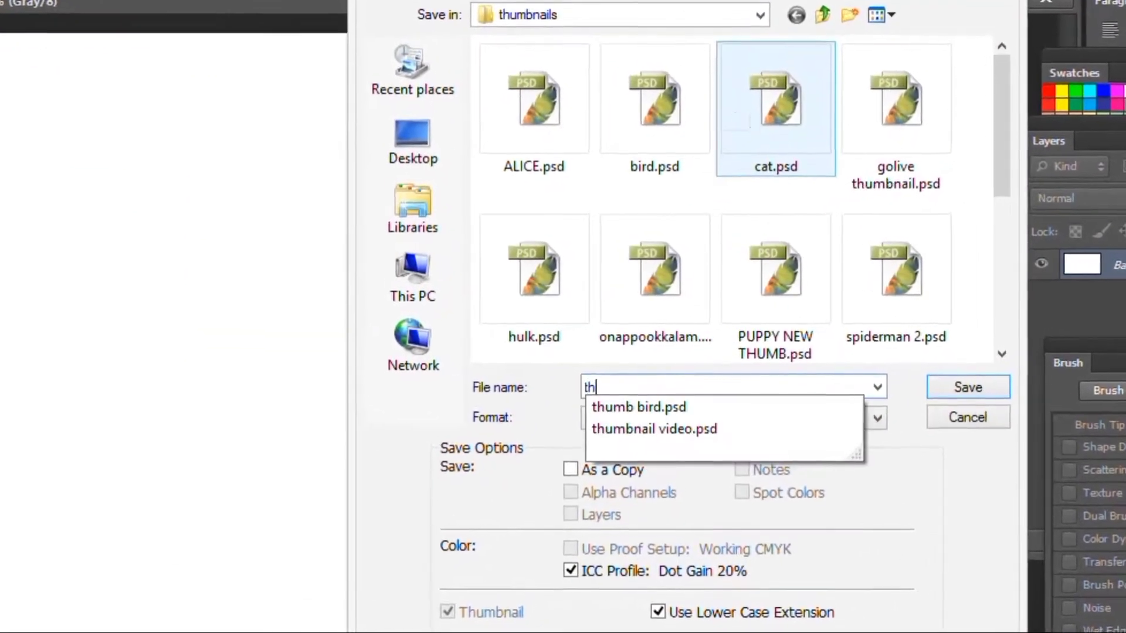
{"action": "type", "text": "ail"}
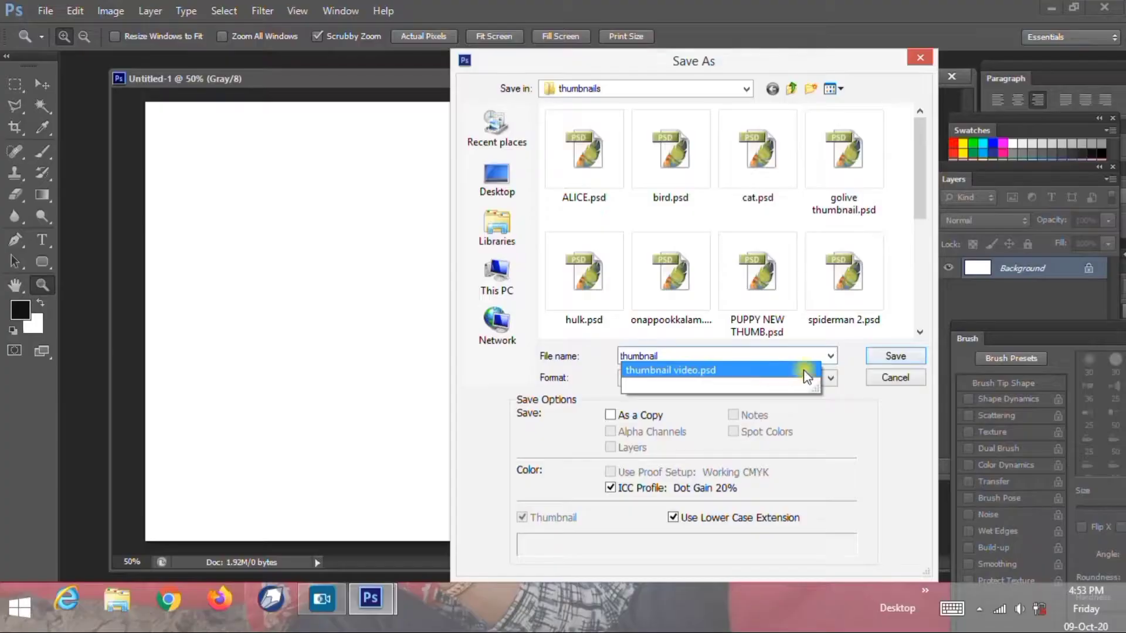
{"action": "left_click", "coordinate": [821, 425]}
{"action": "left_click", "coordinate": [1003, 403]}
{"action": "left_click", "coordinate": [533, 233]}
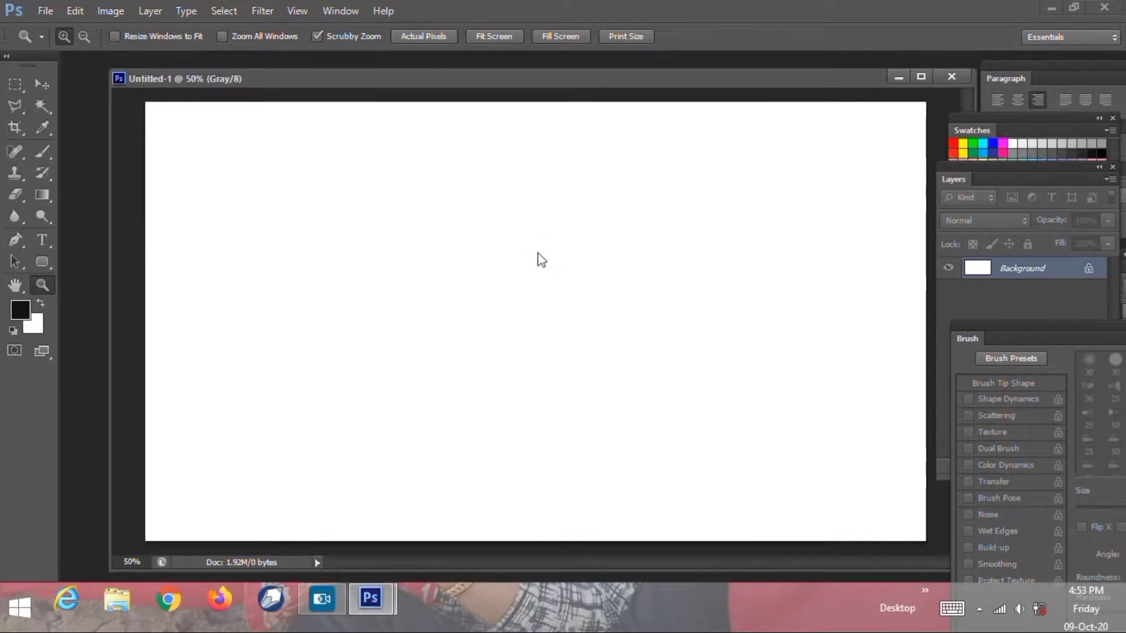
{"action": "mouse_move", "coordinate": [554, 79]}
{"action": "left_mouse_down"}
{"action": "mouse_move", "coordinate": [508, 86]}
{"action": "mouse_move", "coordinate": [534, 85]}
{"action": "left_mouse_up"}
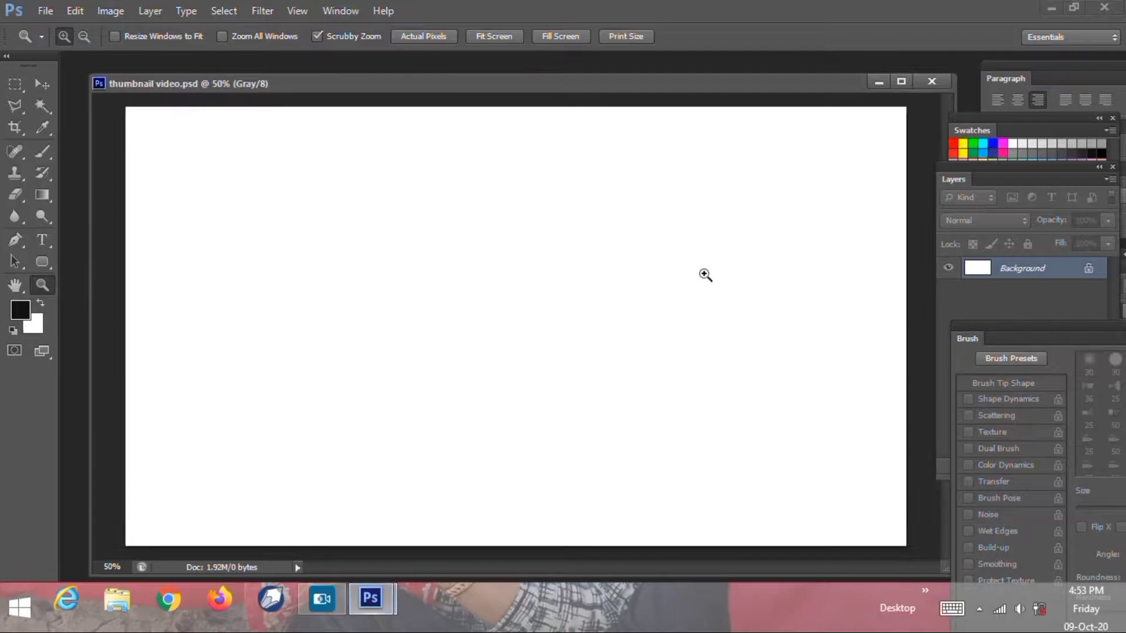
Step: Add the text "EASY LEARN" to the canvas in the United Kingdom font at 50 pt
{"action": "left_click", "coordinate": [44, 240]}
{"action": "left_click", "coordinate": [398, 258]}
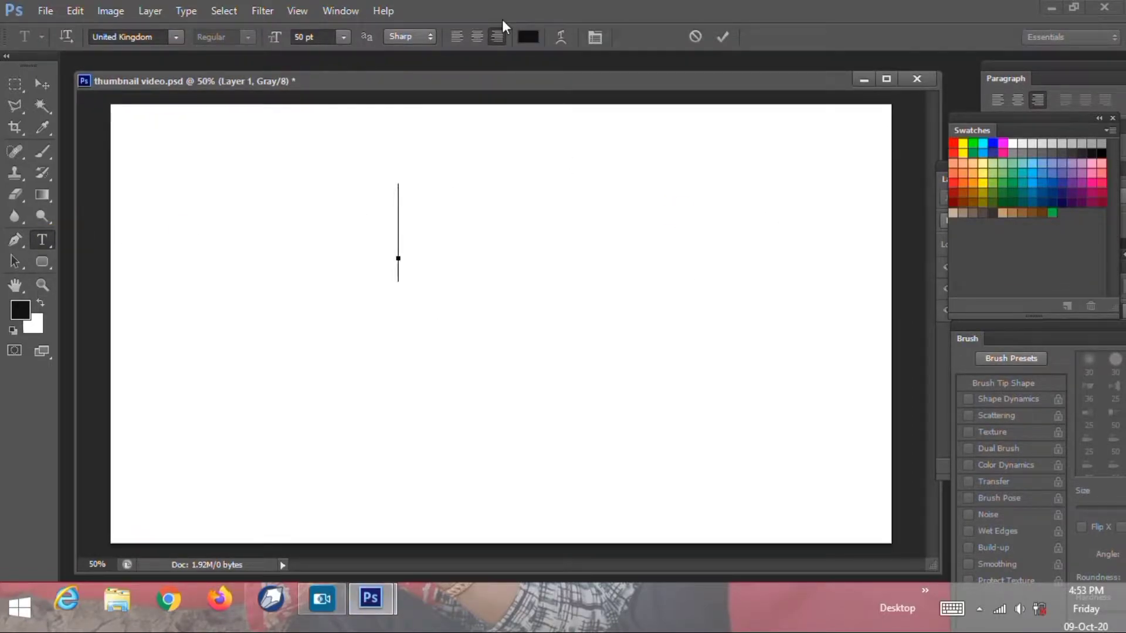
{"action": "type", "text": "EASY"}
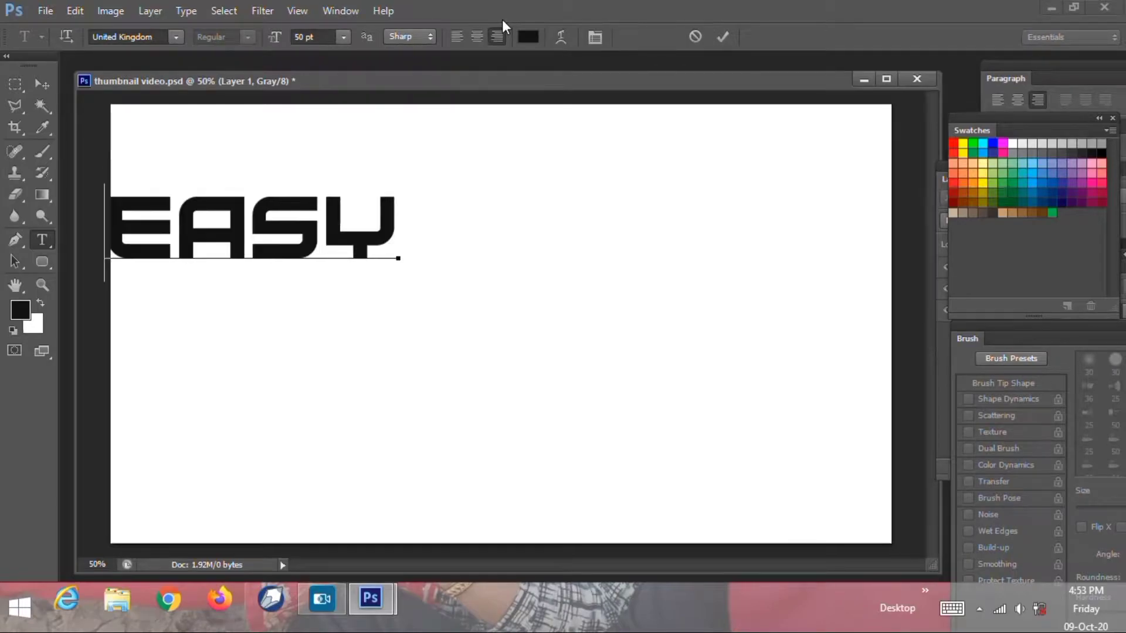
{"action": "type", "text": " LEARN"}
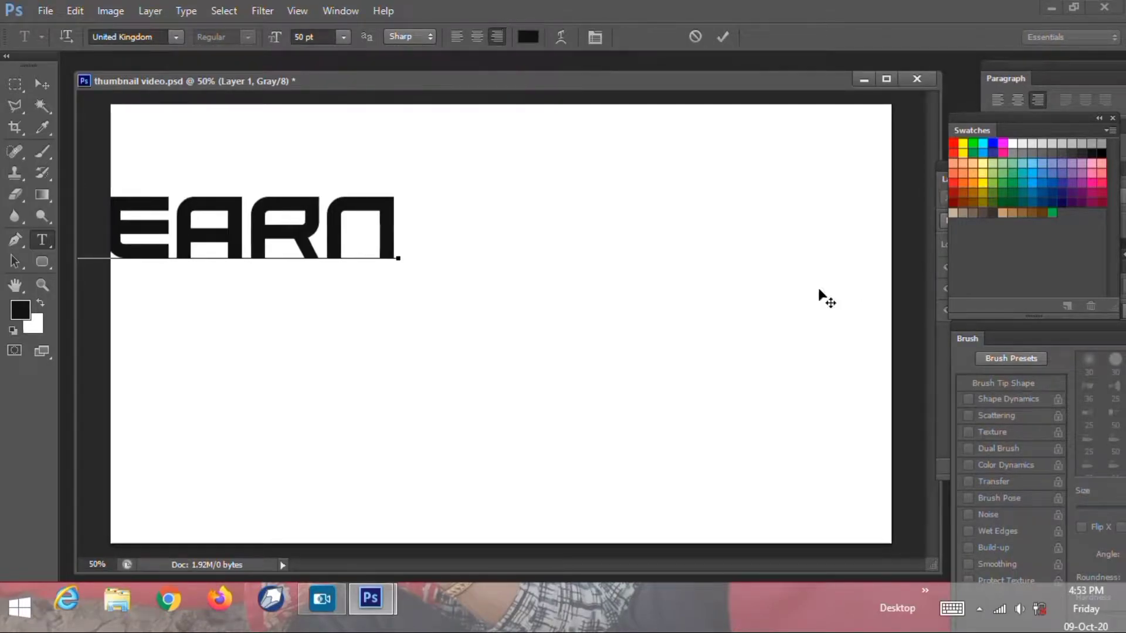
{"action": "key", "text": "ctrl+Return"}
Step: Scale down the EASY LEARN text and place it near the middle of the canvas's upper part
{"action": "key", "text": "v"}
{"action": "left_click_drag", "start_coordinate": [334, 245], "coordinate": [767, 209]}
{"action": "key", "text": "ctrl+t"}
{"action": "left_click_drag", "start_coordinate": [829, 245], "coordinate": [555, 194]}
{"action": "key", "text": "Return"}
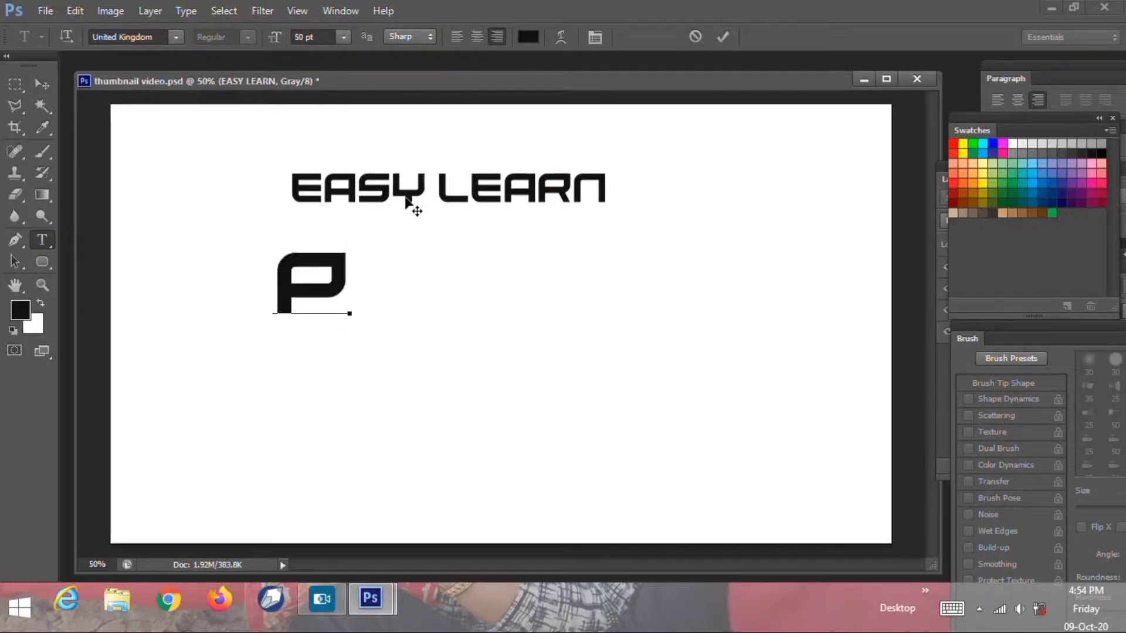
Step: Add the text "PHOTOSHP" at 50 pt and place it directly below EASY LEARN
{"action": "type", "text": "OTO"}
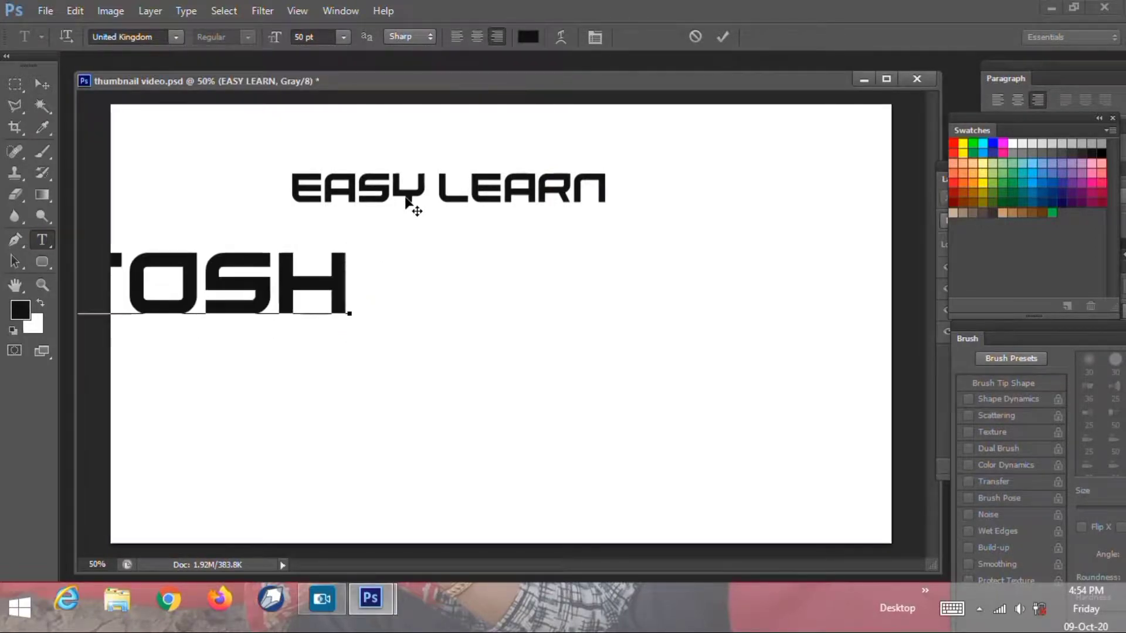
{"action": "left_click", "coordinate": [46, 88]}
{"action": "left_click_drag", "start_coordinate": [326, 289], "coordinate": [762, 289]}
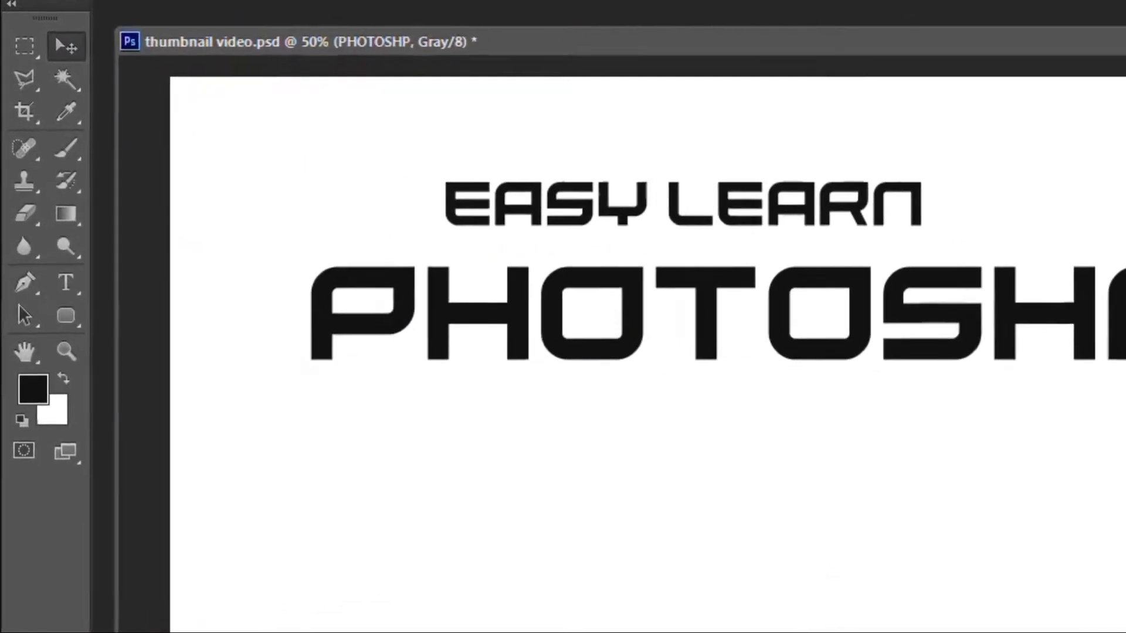
Step: Add "10" and "Tips" as separate 50 pt text layers and place them side by side below the PHOTOSHP text
{"action": "left_click", "coordinate": [66, 282]}
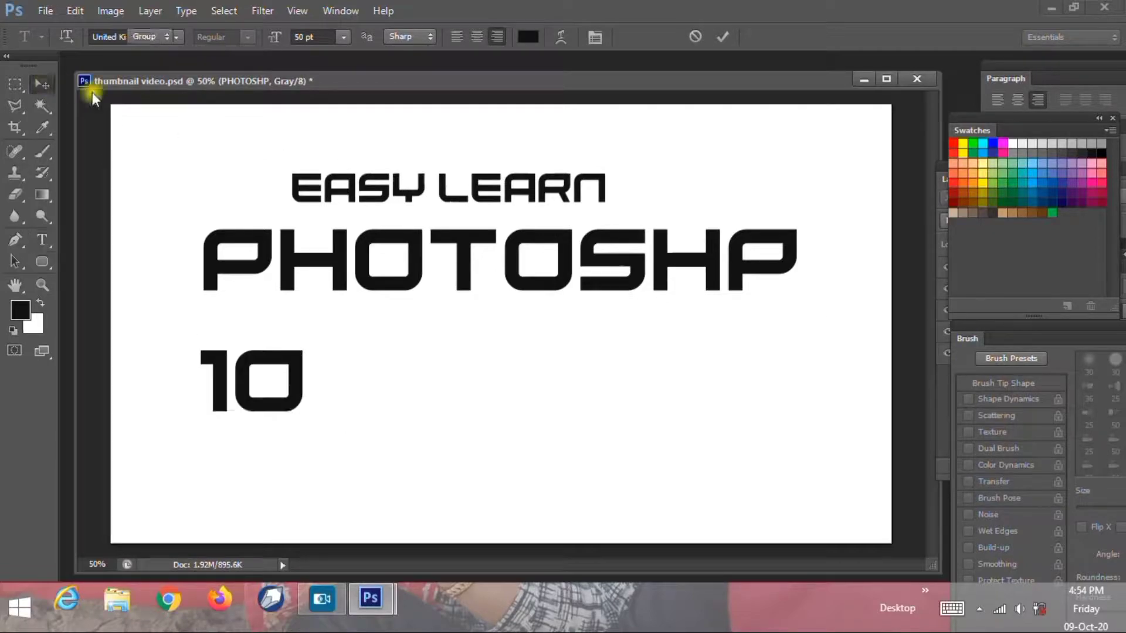
{"action": "key", "text": "ctrl+Return"}
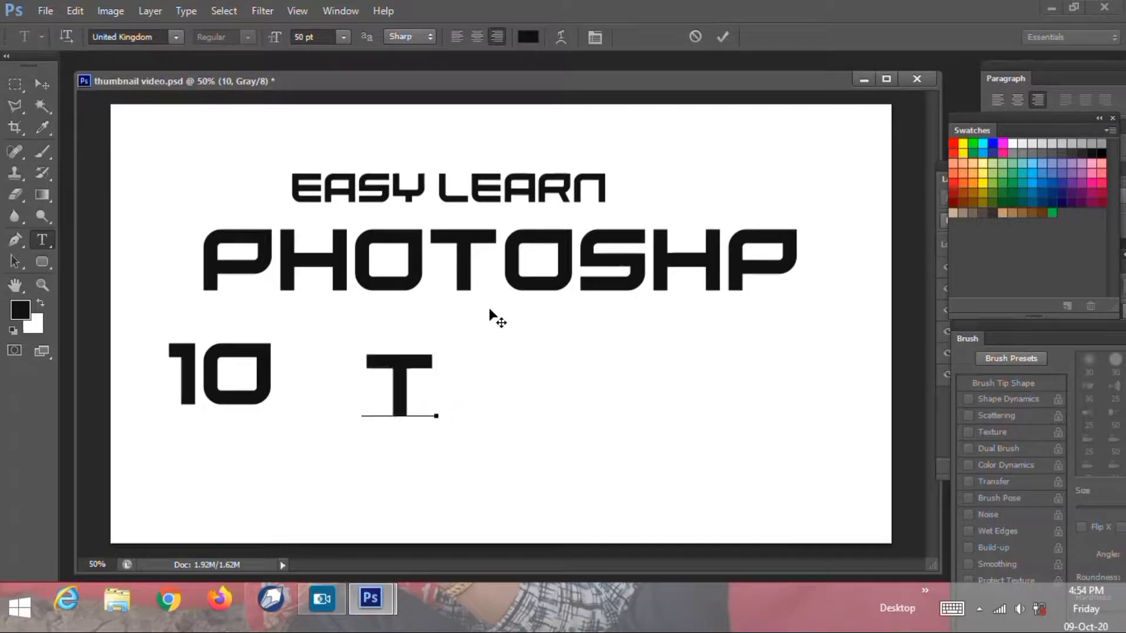
{"action": "type", "text": "S"}
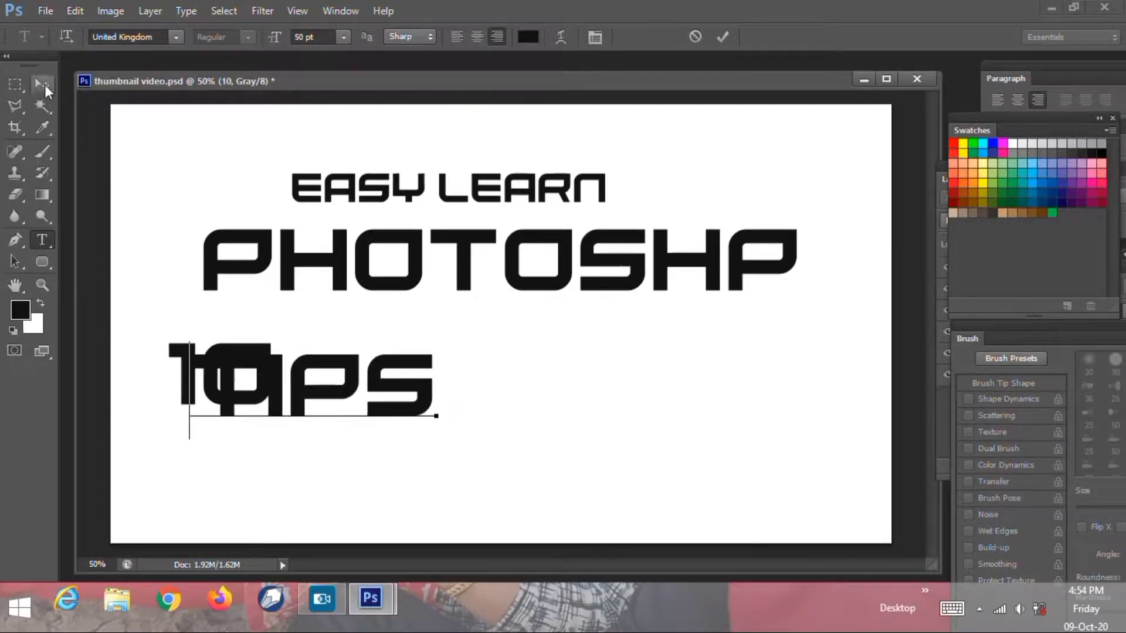
{"action": "key", "text": "ctrl+Return"}
{"action": "left_click_drag", "start_coordinate": [377, 408], "coordinate": [573, 414]}
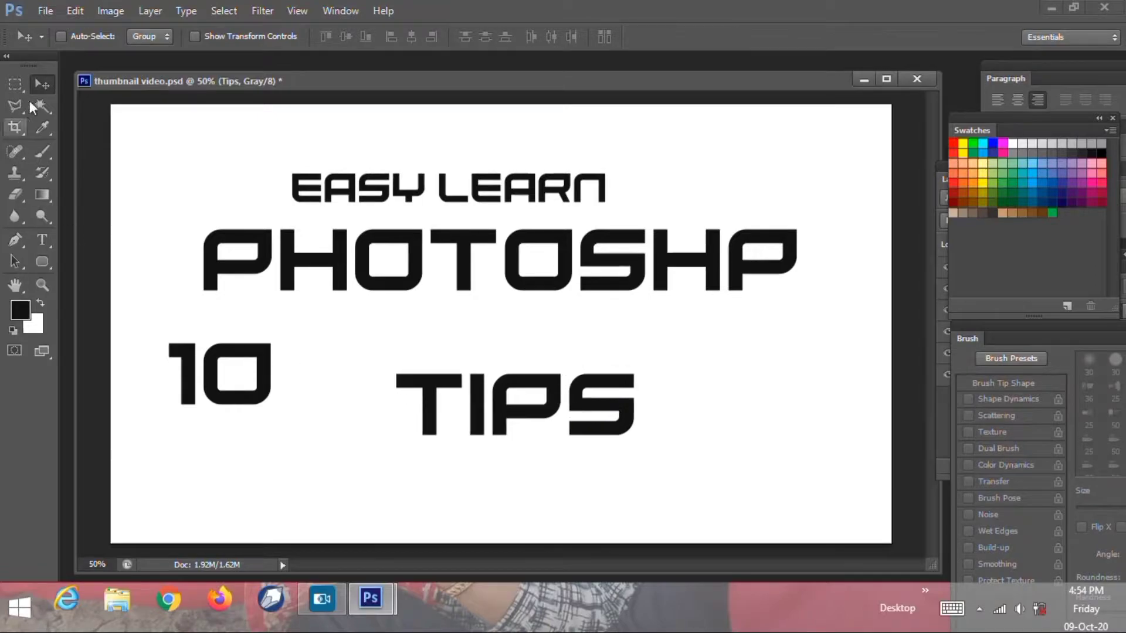
Step: Try Britannic Bold as the font of the EASY LEARN text
{"action": "left_click_drag", "start_coordinate": [310, 186], "coordinate": [668, 192]}
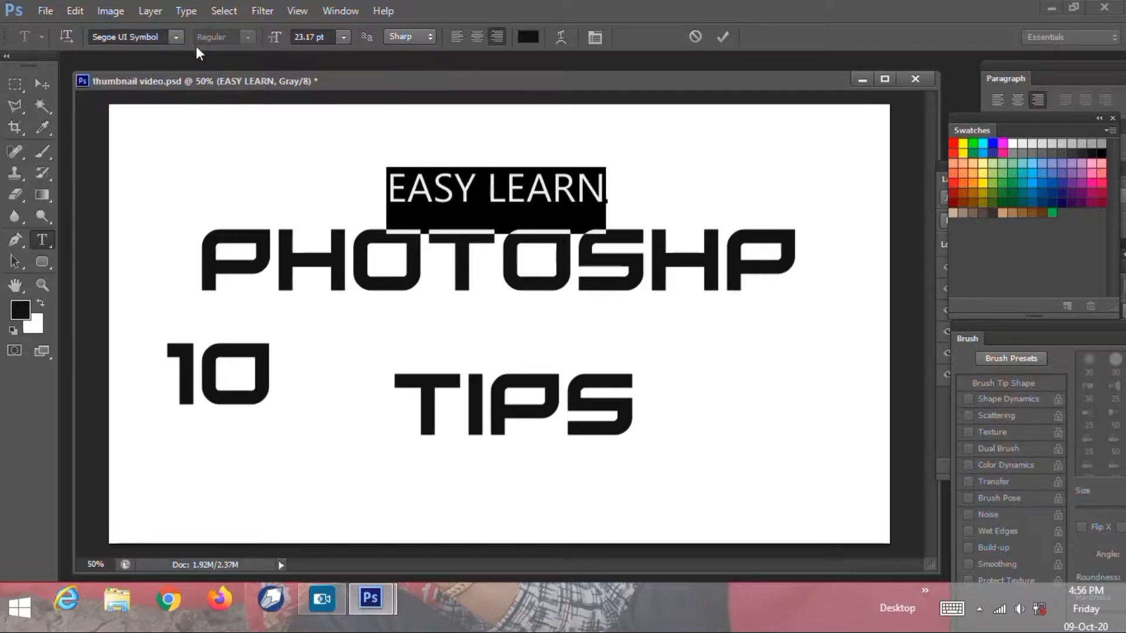
{"action": "left_click", "coordinate": [177, 37]}
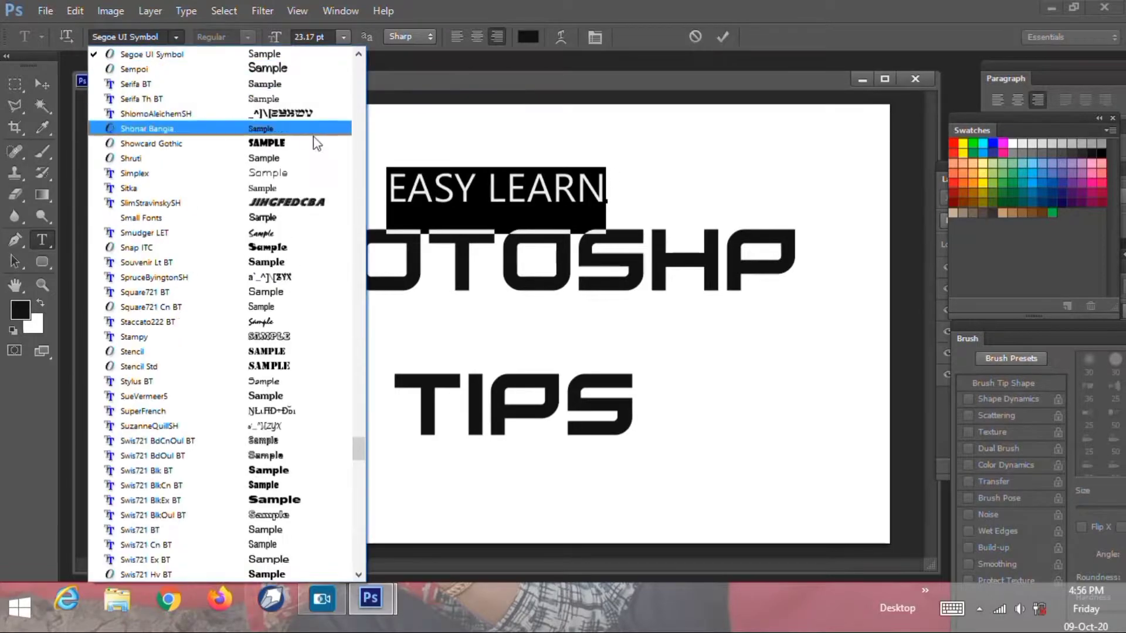
{"action": "left_click_drag", "start_coordinate": [360, 456], "coordinate": [358, 105]}
{"action": "left_click", "coordinate": [305, 55]}
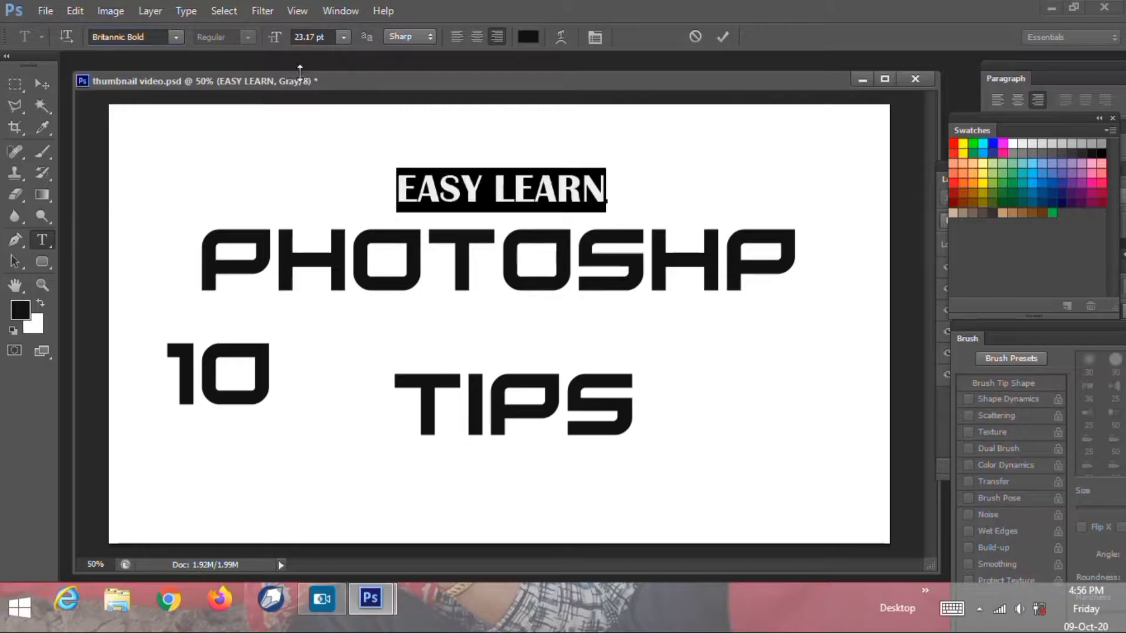
Step: Set the EASY LEARN text's font to Arial Rounded MT Bold
{"action": "left_click", "coordinate": [176, 37]}
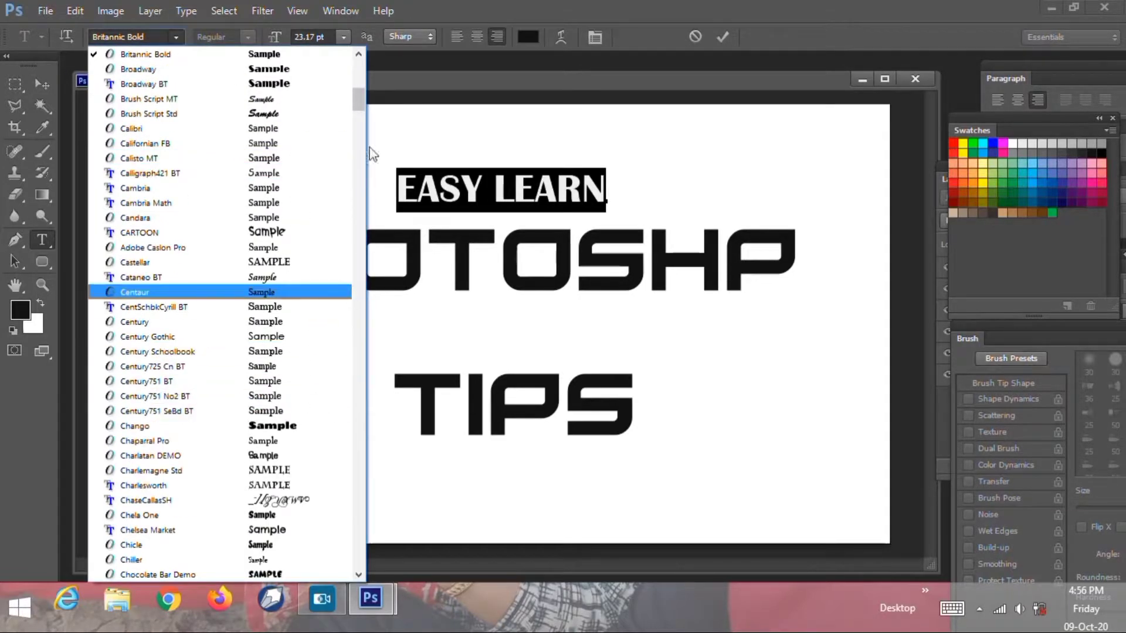
{"action": "left_click_drag", "start_coordinate": [359, 112], "coordinate": [358, 72]}
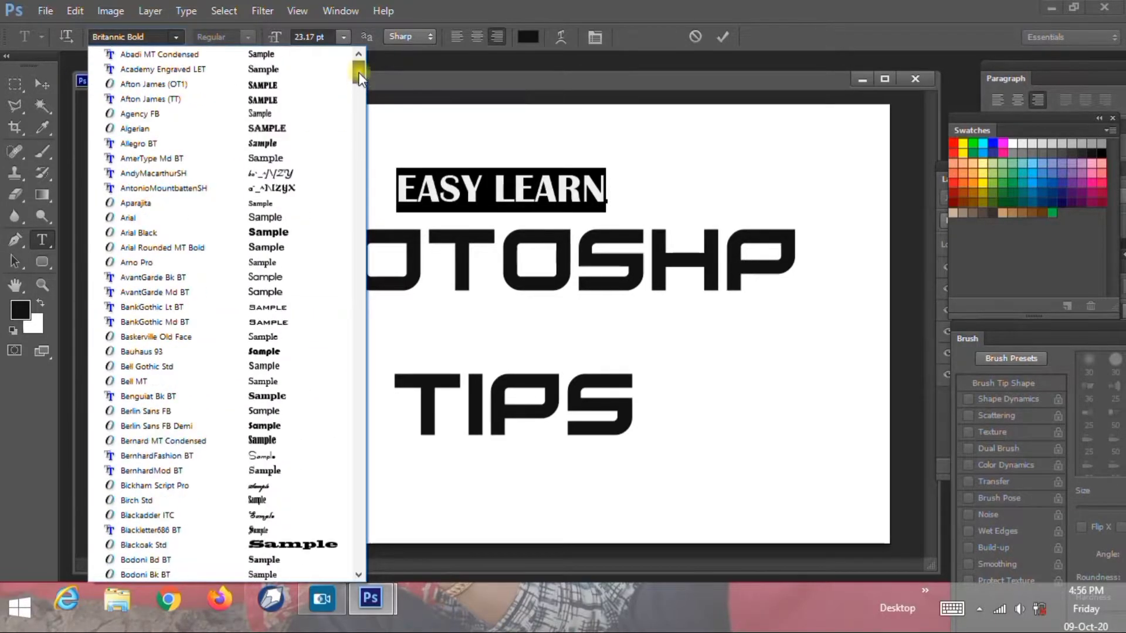
{"action": "left_click", "coordinate": [283, 246]}
{"action": "left_click", "coordinate": [42, 84]}
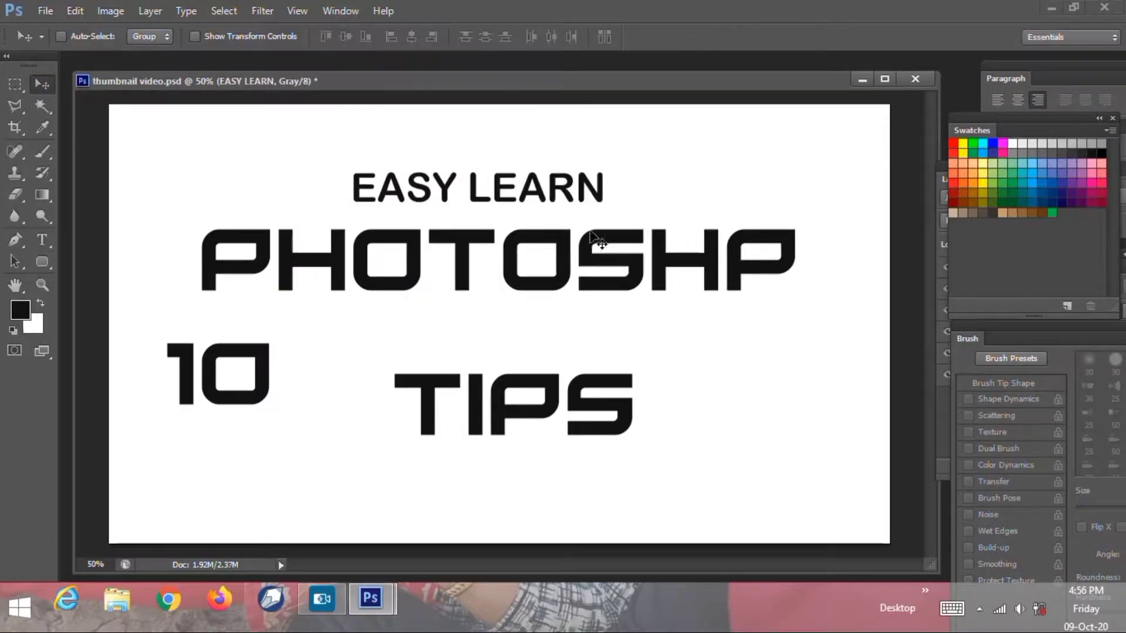
Step: Enlarge the EASY LEARN text to about 28.79 pt and move it to the canvas's upper left area
{"action": "key", "text": "ctrl+t"}
{"action": "left_click_drag", "start_coordinate": [608, 211], "coordinate": [670, 223]}
{"action": "key", "text": "Return"}
{"action": "left_click_drag", "start_coordinate": [610, 191], "coordinate": [423, 169]}
Step: Set the font of the whole PHOTOSHP text to Arial Regular
{"action": "left_click", "coordinate": [47, 240]}
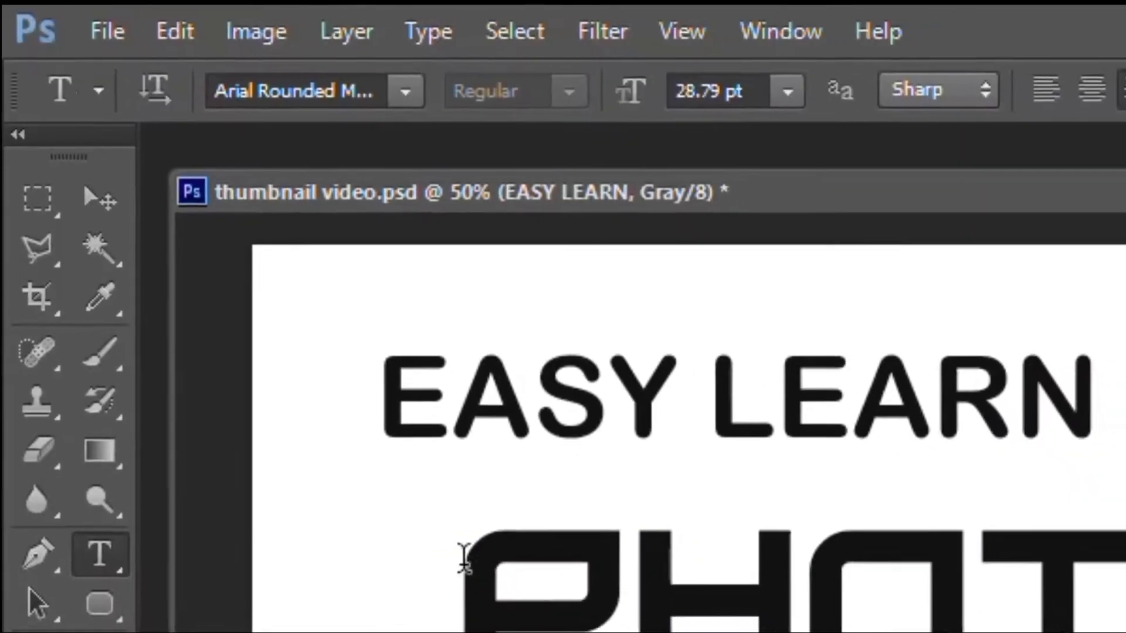
{"action": "double_click", "coordinate": [198, 244]}
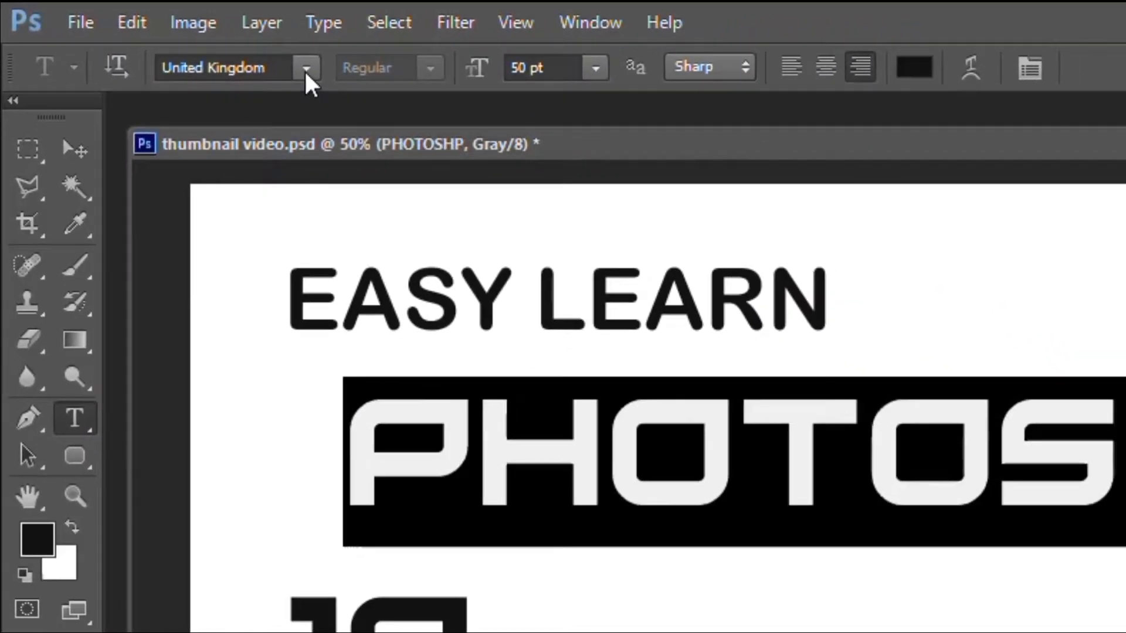
{"action": "left_click", "coordinate": [306, 73]}
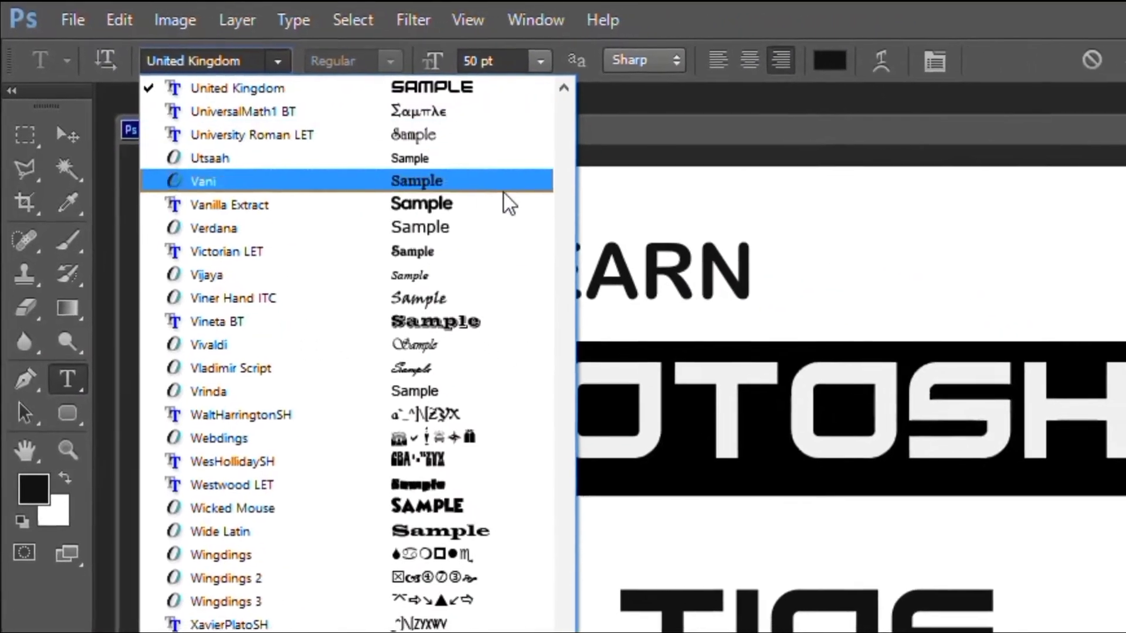
{"action": "left_click_drag", "start_coordinate": [620, 632], "coordinate": [648, 190]}
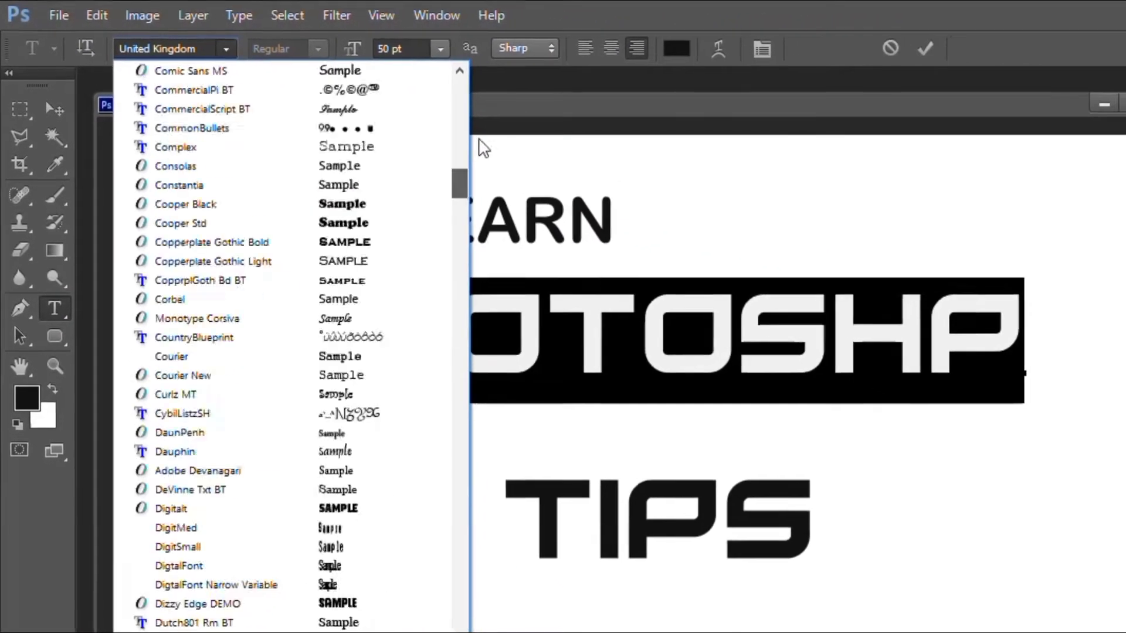
{"action": "left_click_drag", "start_coordinate": [479, 139], "coordinate": [475, 71]}
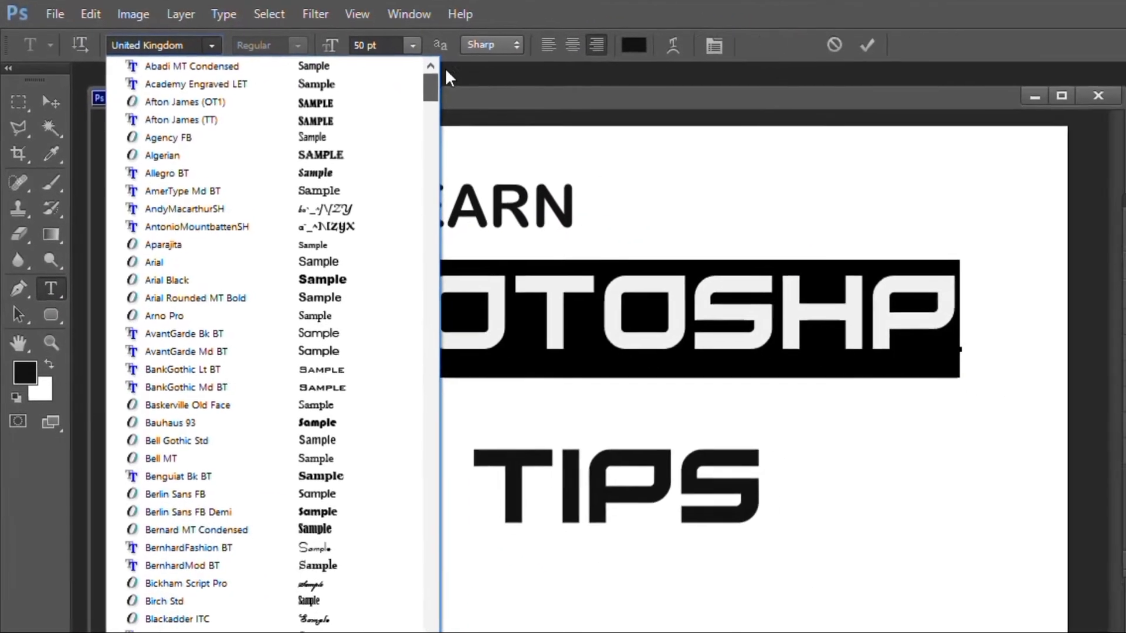
{"action": "left_click", "coordinate": [200, 49]}
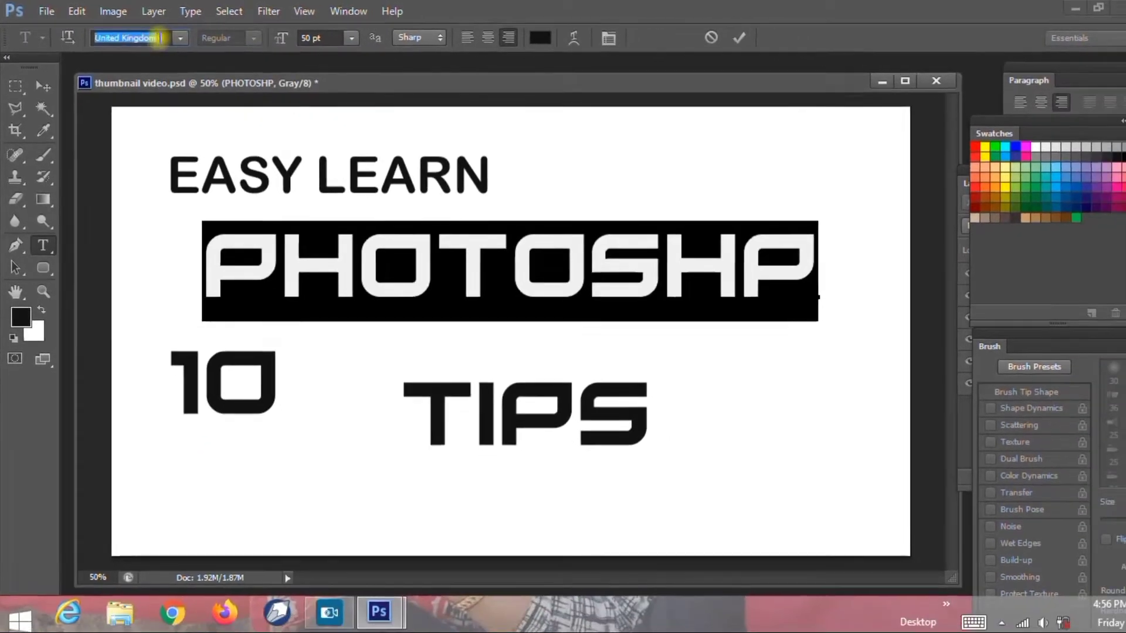
{"action": "type", "text": "Arial"}
{"action": "key", "text": "Return"}
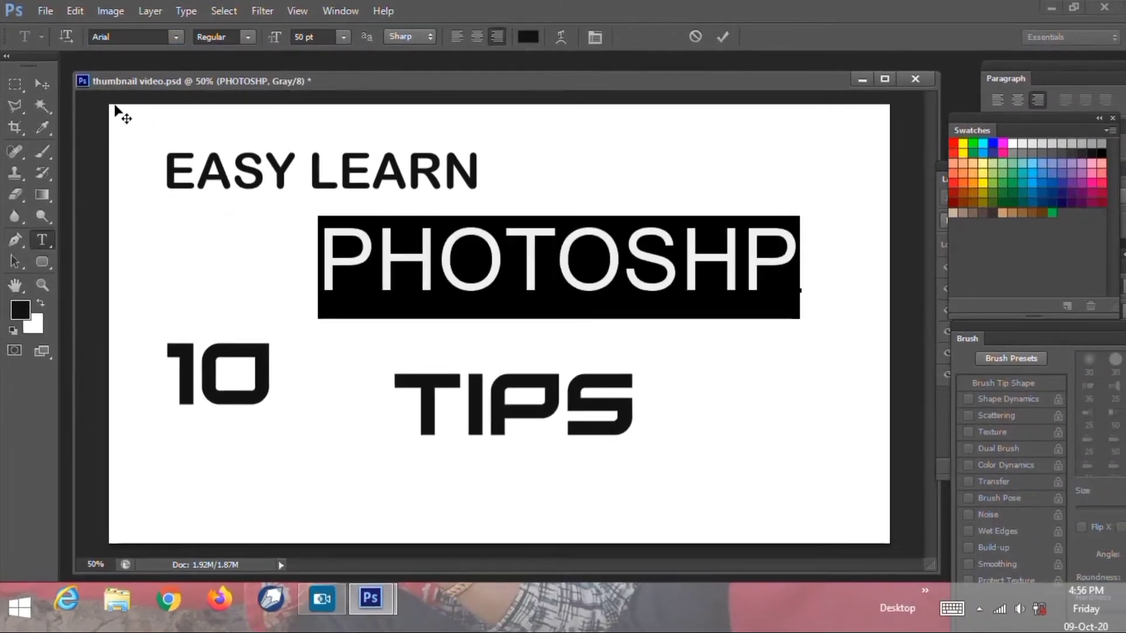
{"action": "left_click", "coordinate": [43, 84]}
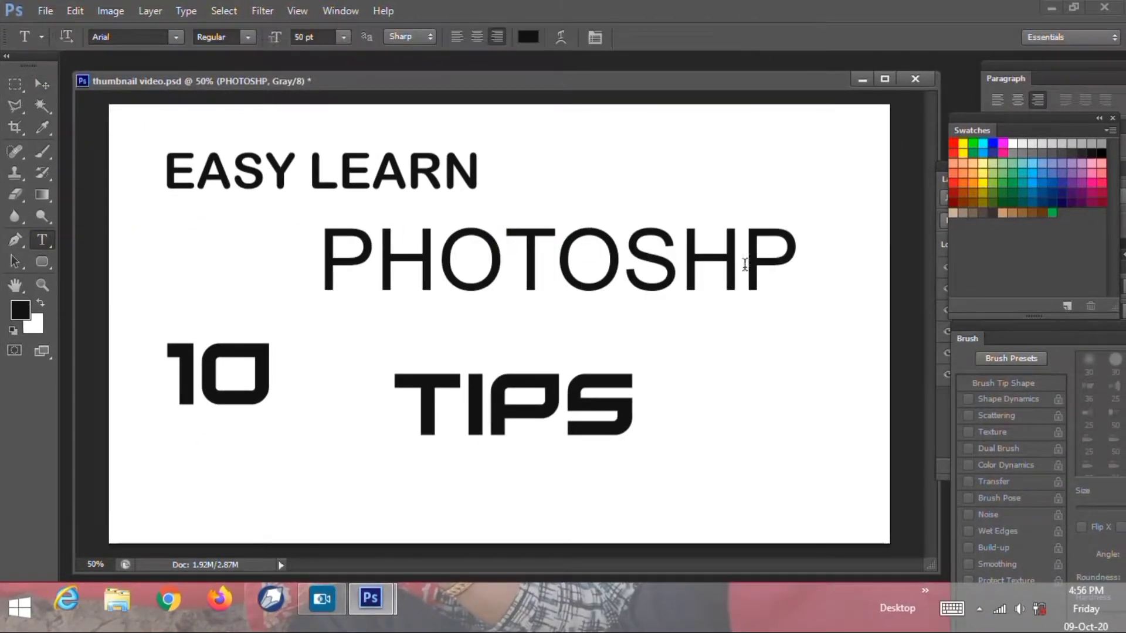
Step: Correct the PHOTOSHP text to read "PHOTOSHOP" by inserting a capital O before the last P
{"action": "type", "text": "o"}
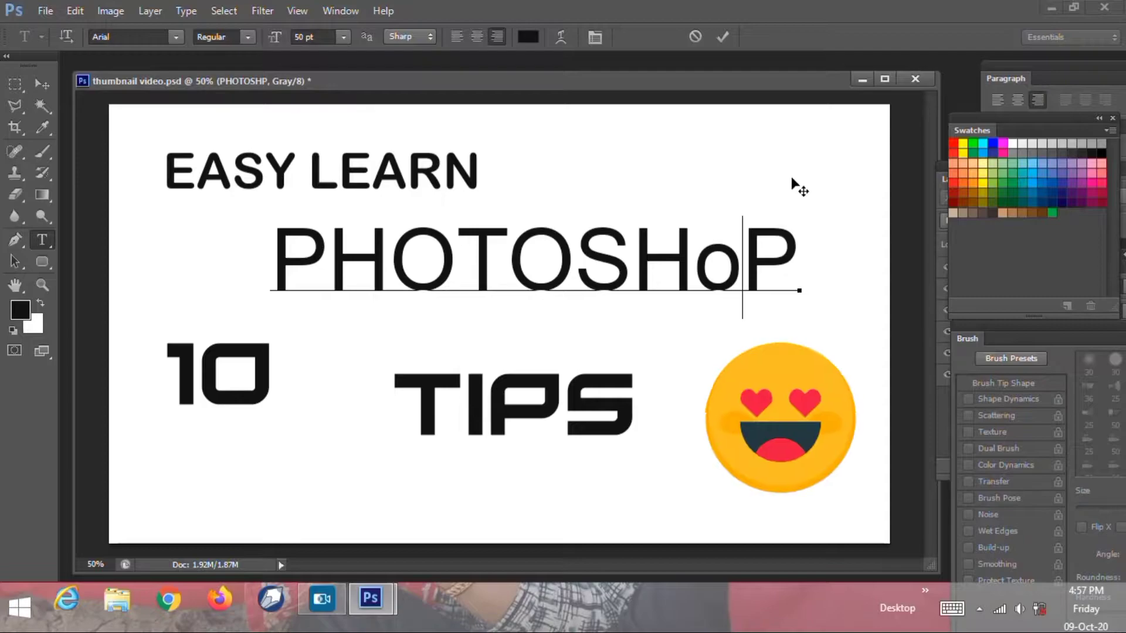
{"action": "key", "text": "BackSpace"}
{"action": "type", "text": "O"}
{"action": "left_click", "coordinate": [47, 86]}
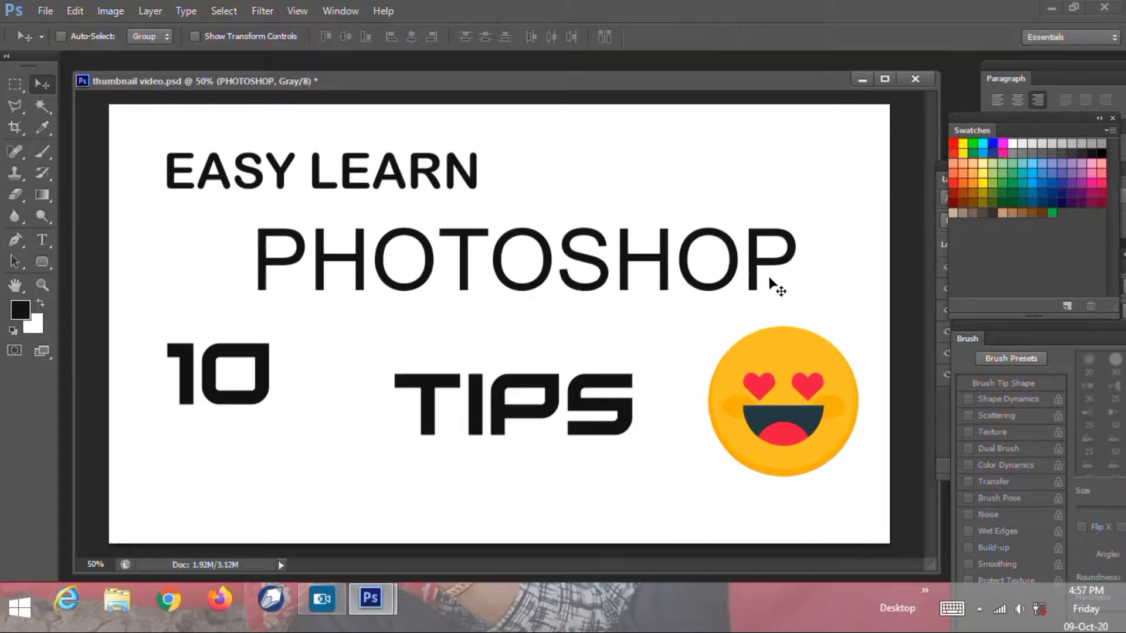
Step: Shift the PHOTOSHOP text slightly to the left on the canvas
{"action": "right_click", "coordinate": [755, 264]}
{"action": "left_click", "coordinate": [780, 273]}
{"action": "mouse_move", "coordinate": [779, 275]}
{"action": "left_mouse_down"}
{"action": "mouse_move", "coordinate": [768, 265]}
{"action": "mouse_move", "coordinate": [766, 275]}
{"action": "left_mouse_up"}
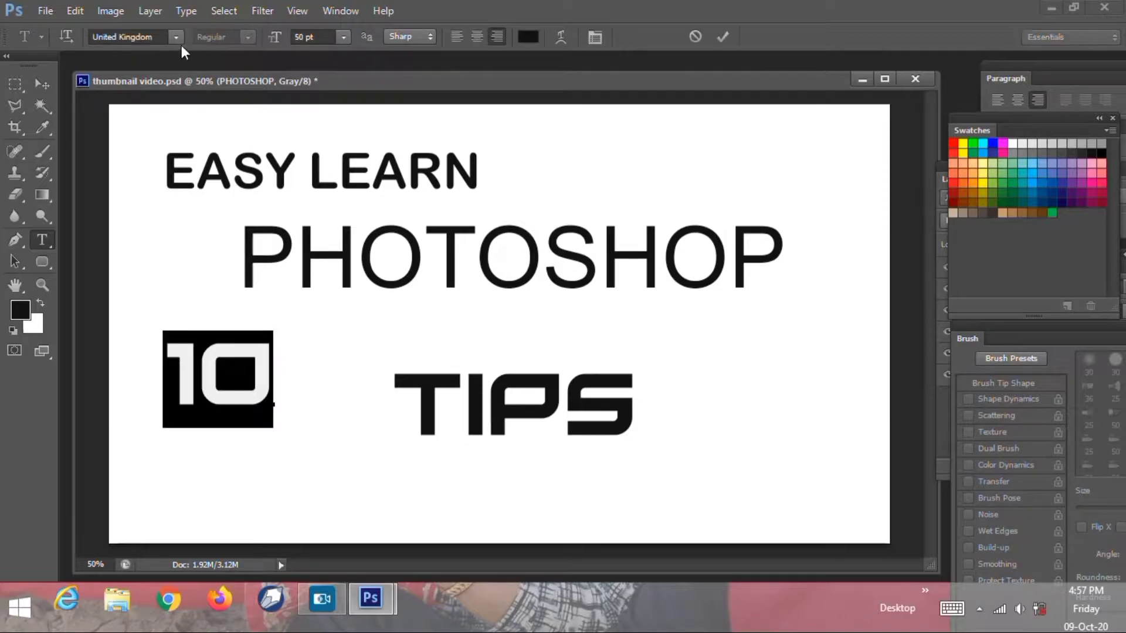
Step: Set the font of the "10" text to Republica Minor
{"action": "left_click", "coordinate": [176, 37]}
{"action": "left_click_drag", "start_coordinate": [358, 483], "coordinate": [361, 434]}
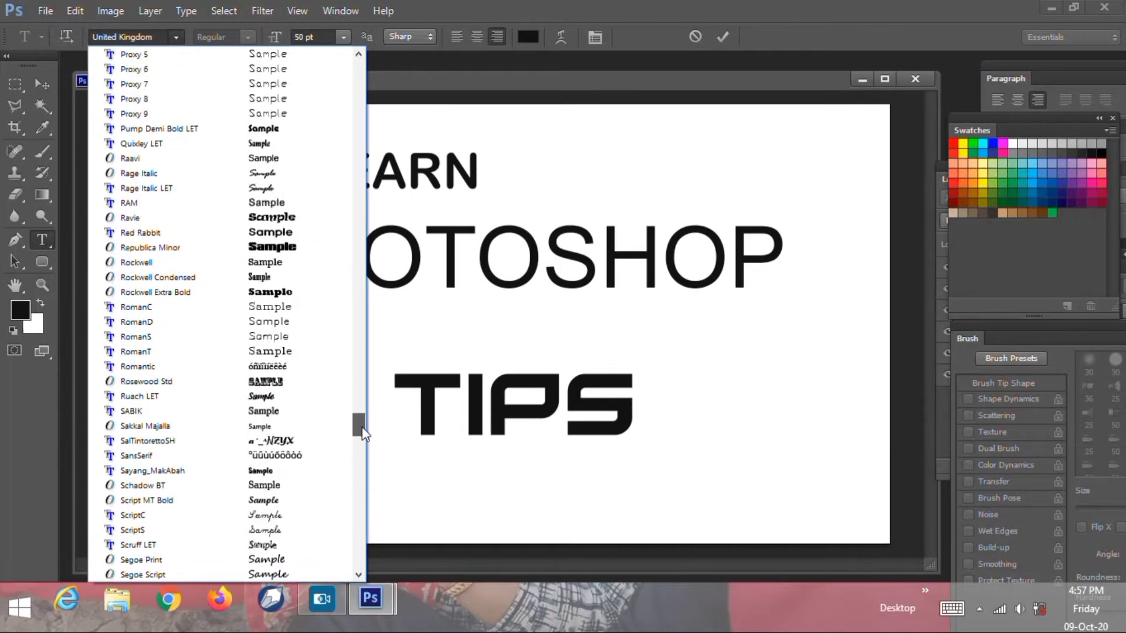
{"action": "left_click", "coordinate": [287, 250]}
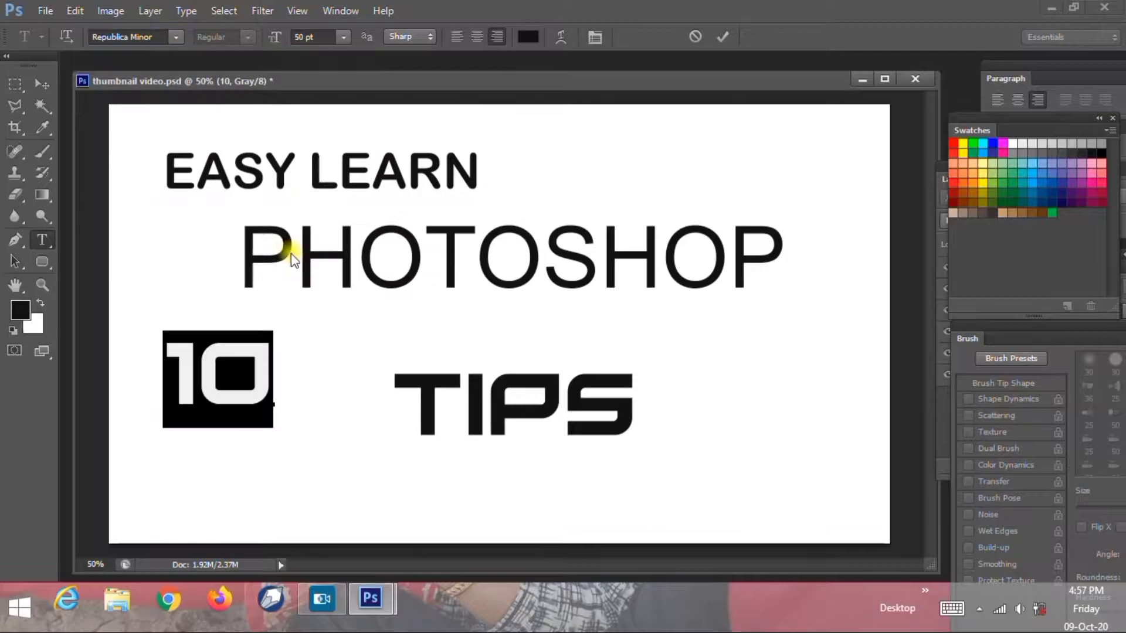
{"action": "left_click", "coordinate": [42, 83]}
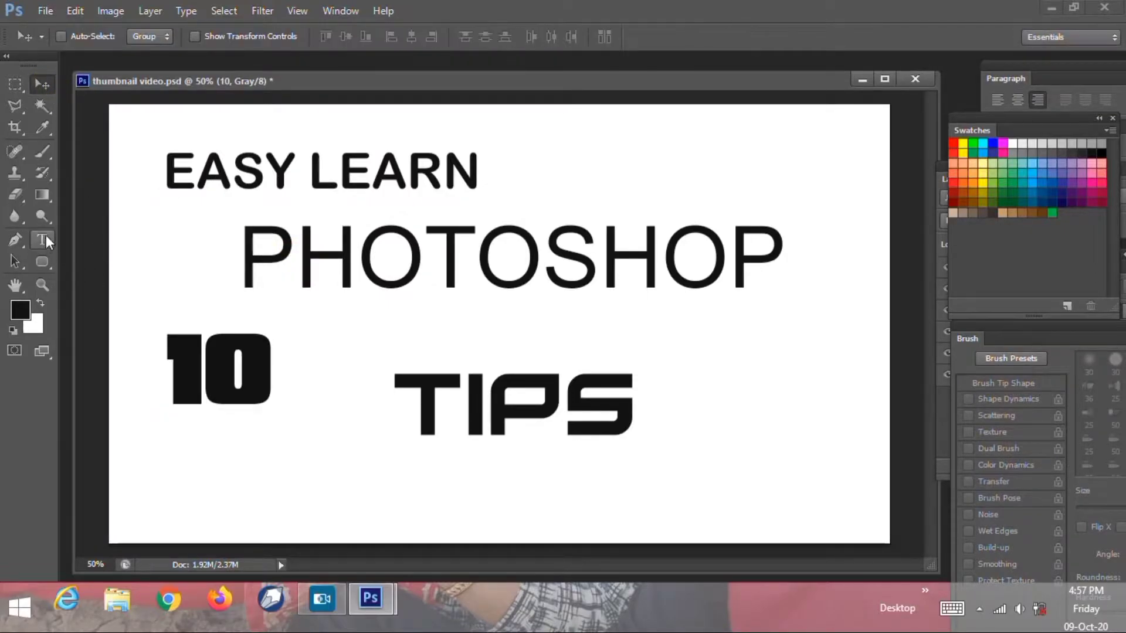
Step: Set the Tips text's font to Impact and move it close beside the "10"
{"action": "left_click_drag", "start_coordinate": [398, 374], "coordinate": [668, 392]}
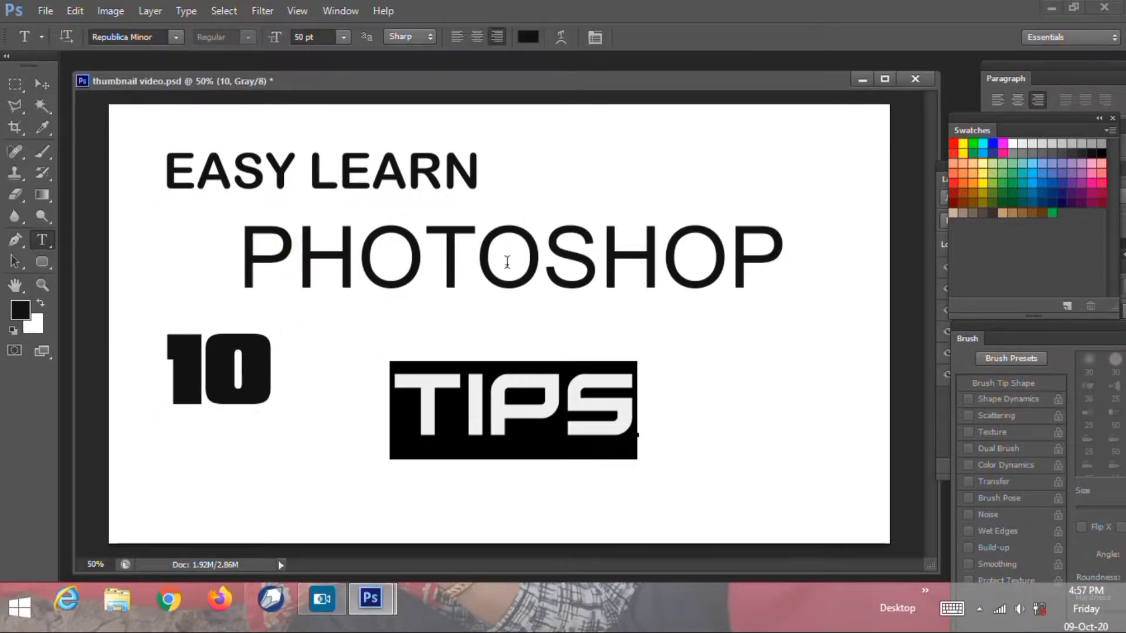
{"action": "left_click", "coordinate": [176, 37]}
{"action": "left_click_drag", "start_coordinate": [362, 505], "coordinate": [373, 279]}
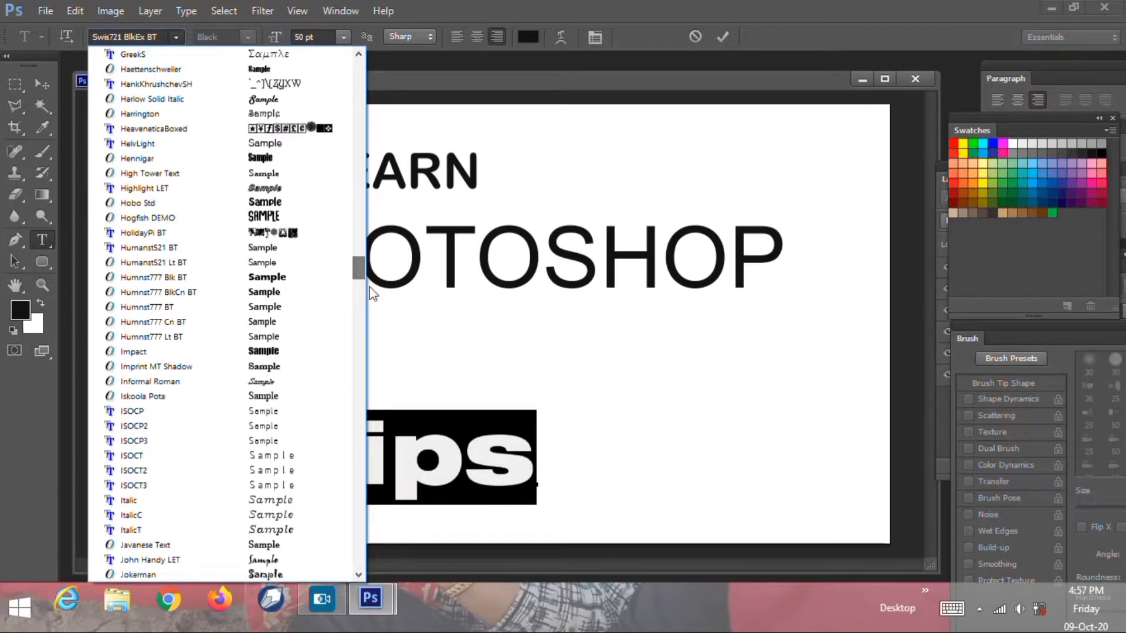
{"action": "left_click", "coordinate": [286, 351]}
{"action": "left_click", "coordinate": [44, 88]}
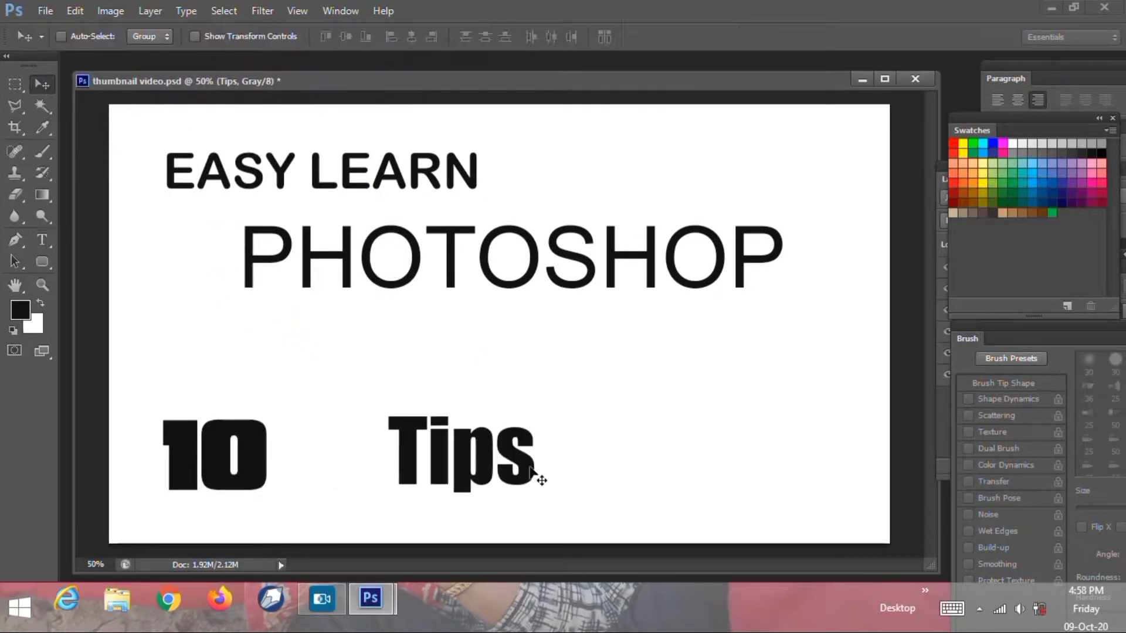
{"action": "left_click_drag", "start_coordinate": [563, 478], "coordinate": [469, 478]}
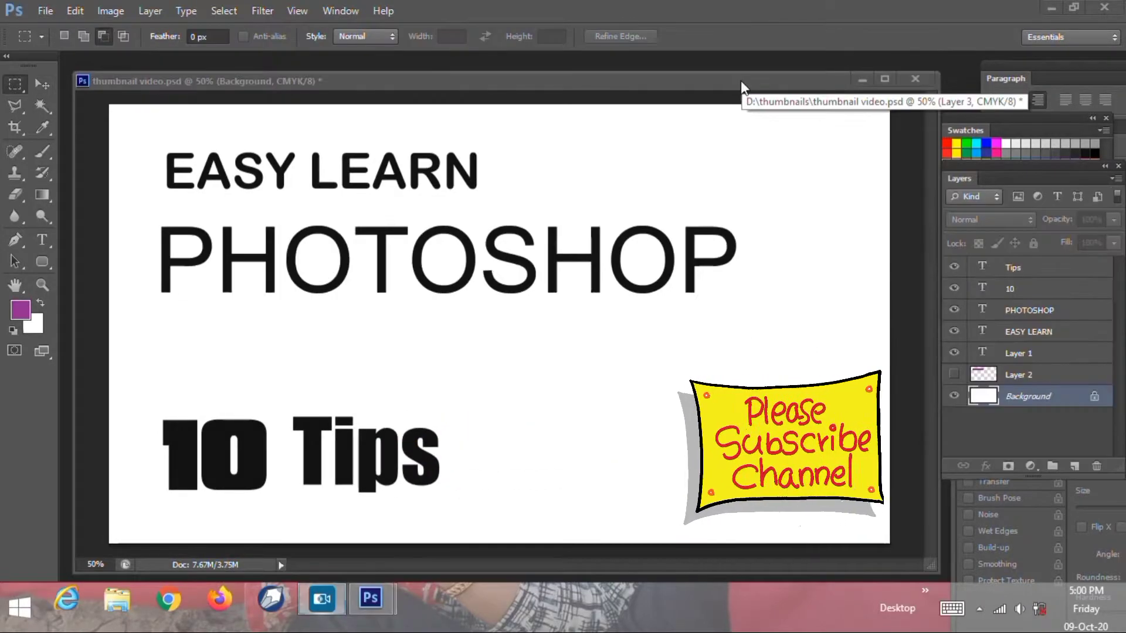
Step: Fill the lower half of the canvas, from below PHOTOSHOP to the bottom edge, with bright blue on a new layer above the Background
{"action": "left_click", "coordinate": [1073, 467]}
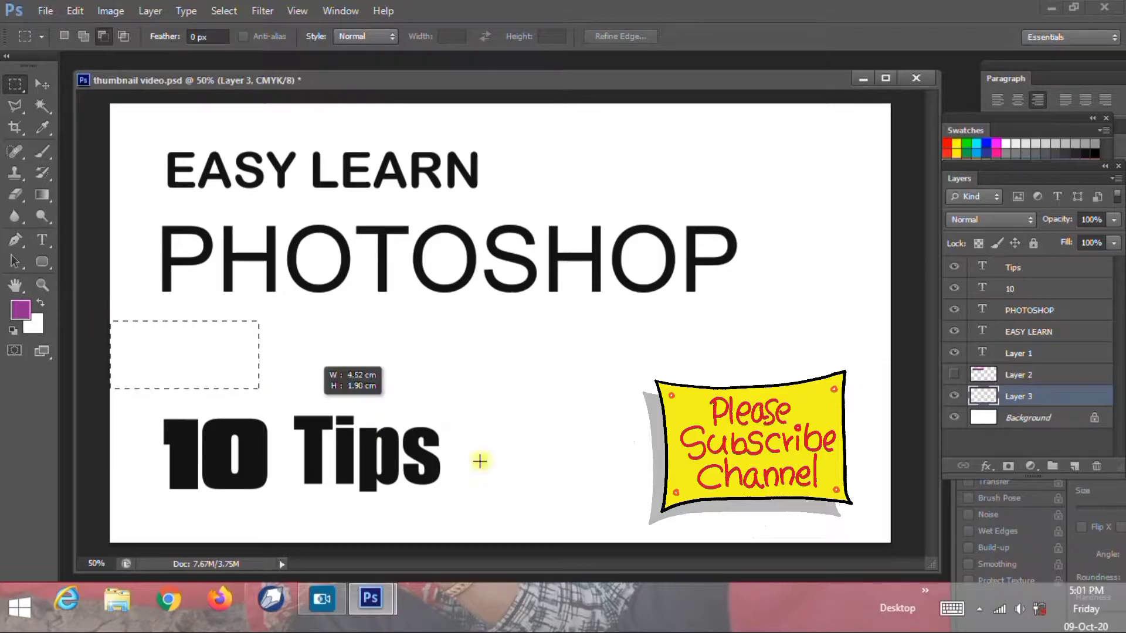
{"action": "left_click", "coordinate": [1054, 117]}
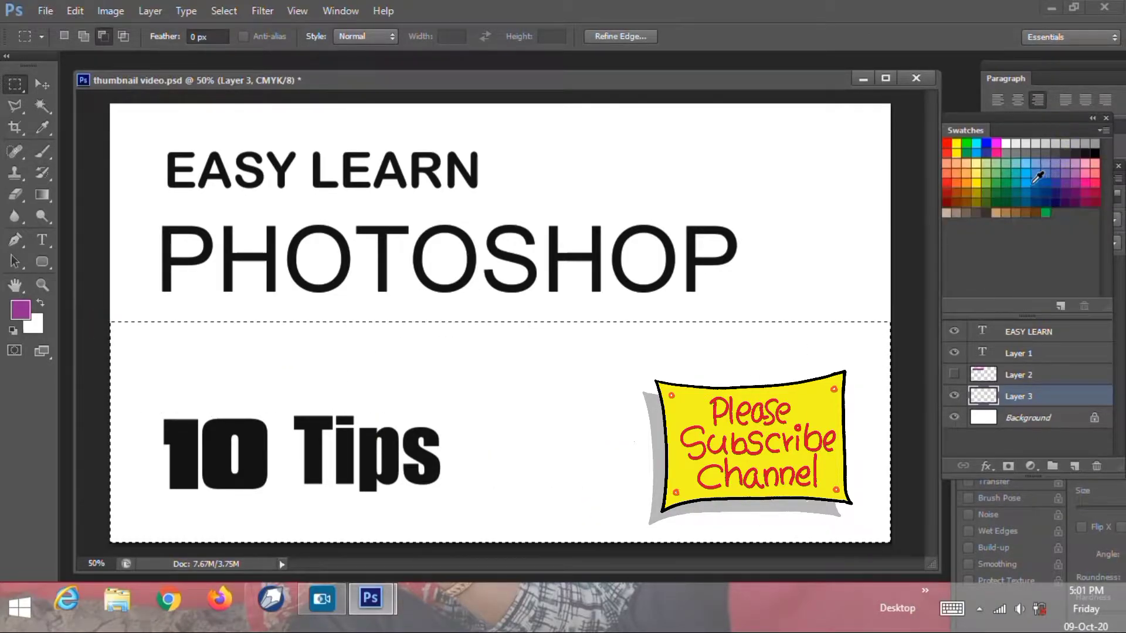
{"action": "key", "text": "alt+BackSpace"}
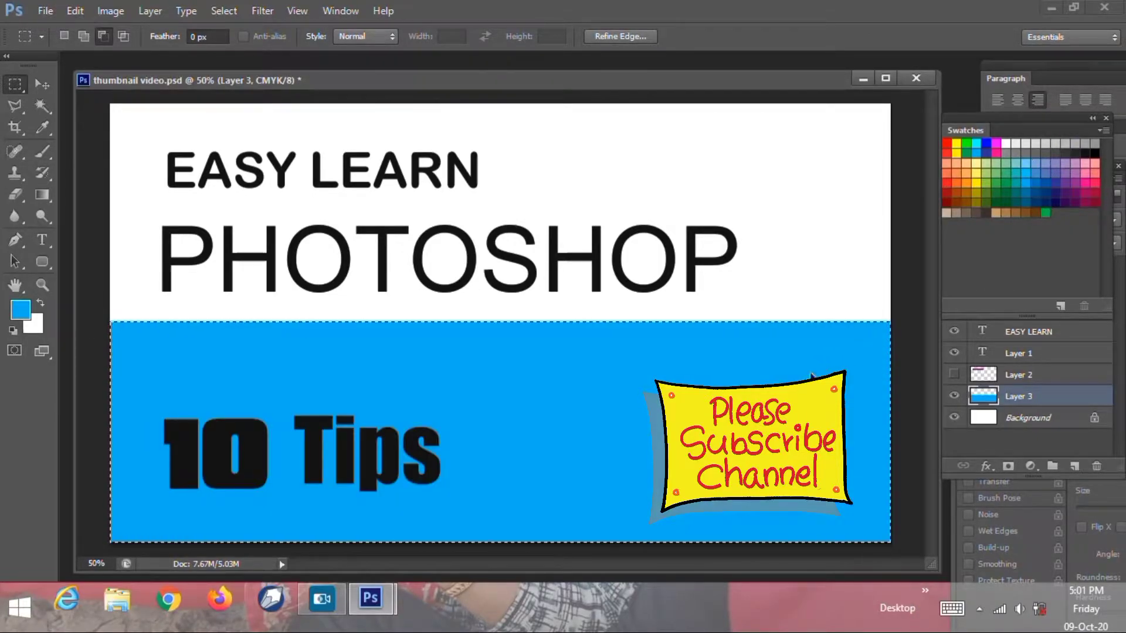
Step: Enlarge the PHOTOSHOP text to sit just above the blue area and move EASY LEARN centrally above it
{"action": "right_click", "coordinate": [693, 261]}
{"action": "left_click", "coordinate": [716, 269]}
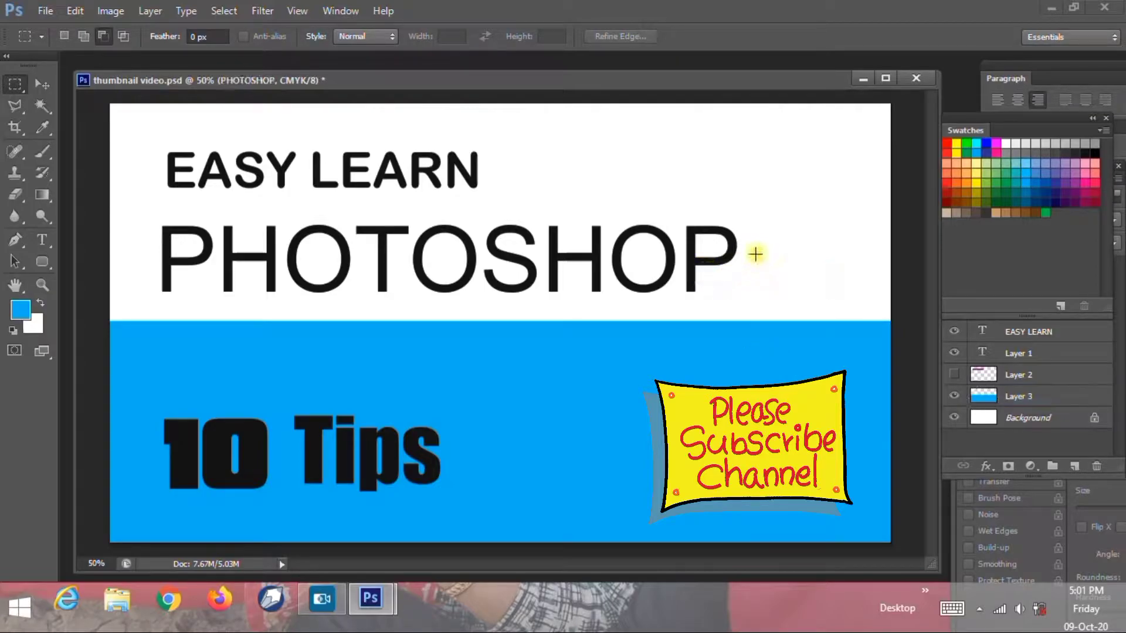
{"action": "key", "text": "ctrl+t"}
{"action": "left_click_drag", "start_coordinate": [740, 321], "coordinate": [842, 343]}
{"action": "key", "text": "Return"}
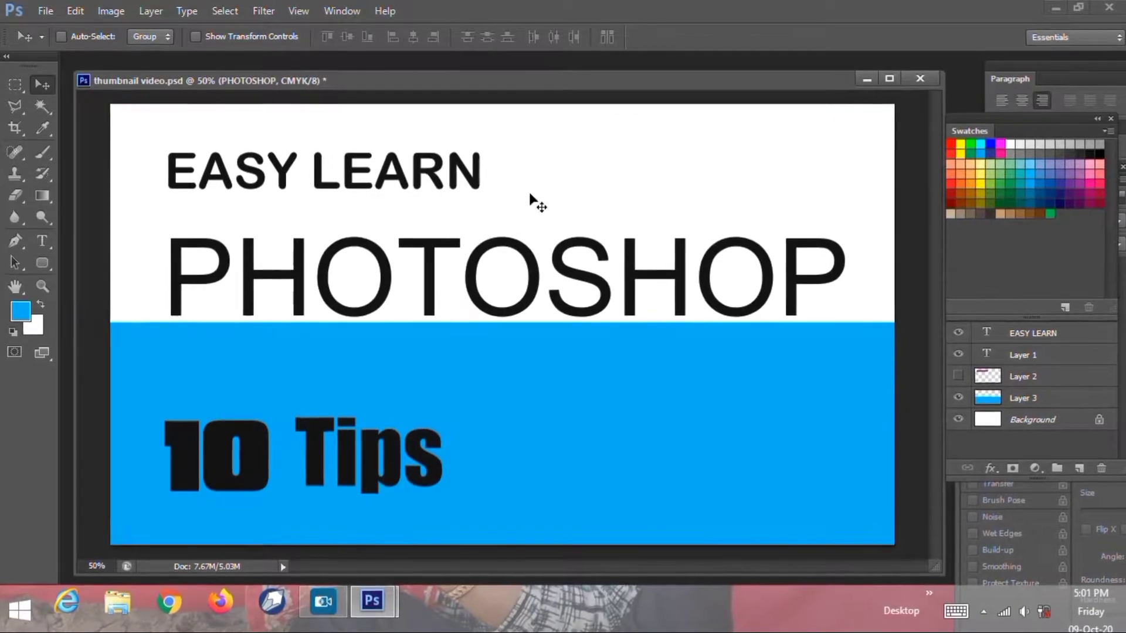
{"action": "left_click_drag", "start_coordinate": [504, 184], "coordinate": [645, 219]}
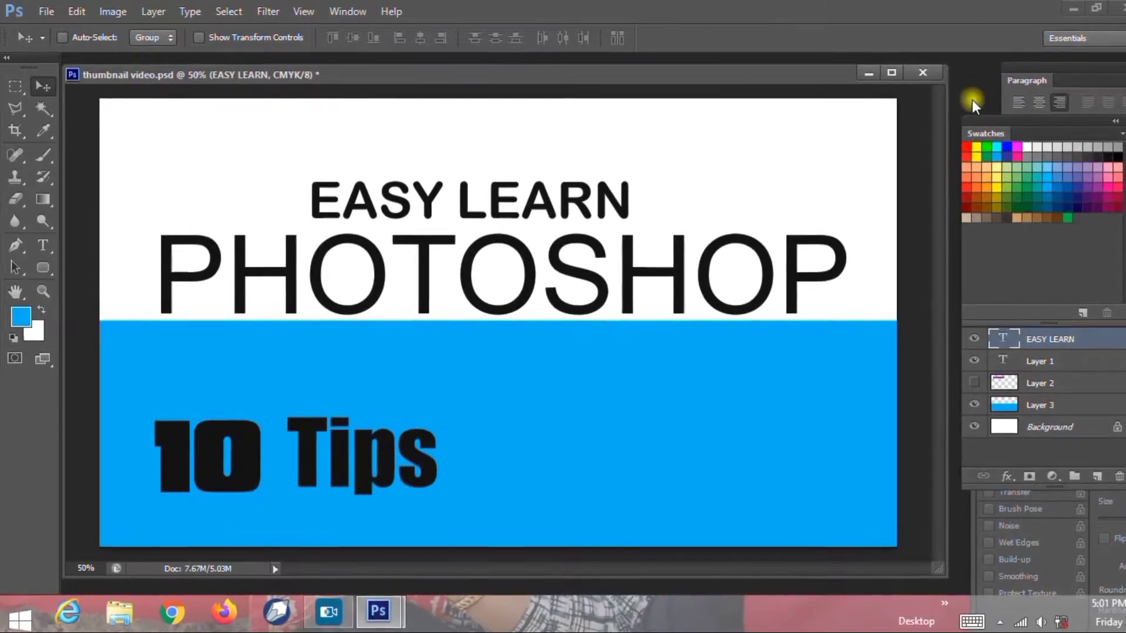
Step: Open the Adobe Photoshop CC logo image adobe-photoshop-cc_149494.jpg from the Downloads folder
{"action": "key", "text": "ctrl+o"}
{"action": "left_click", "coordinate": [765, 95]}
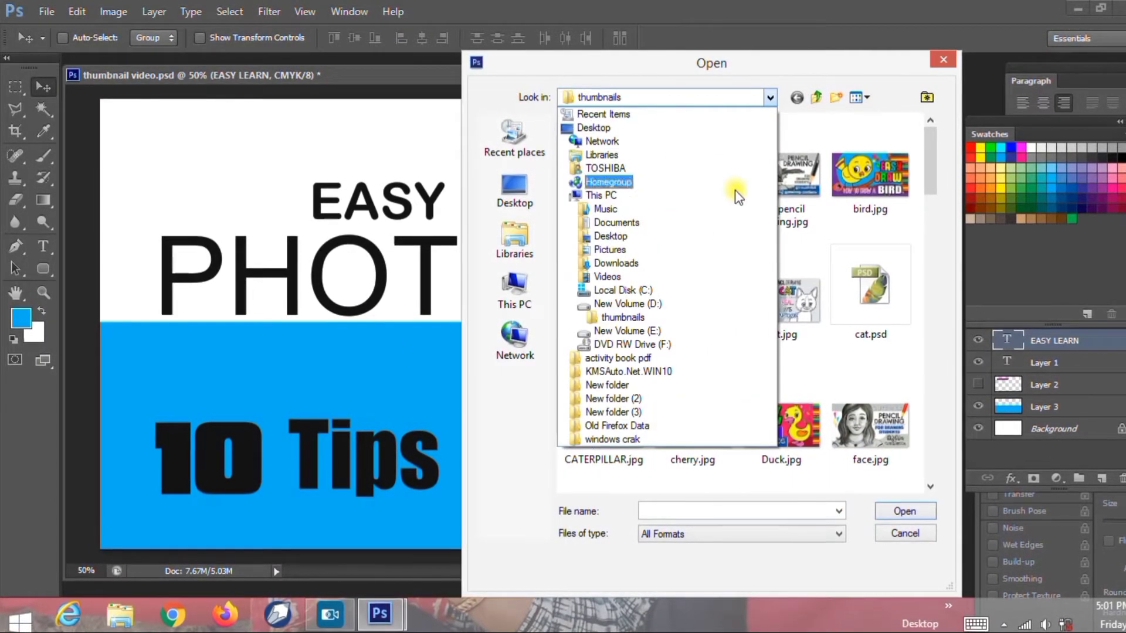
{"action": "left_click", "coordinate": [622, 264]}
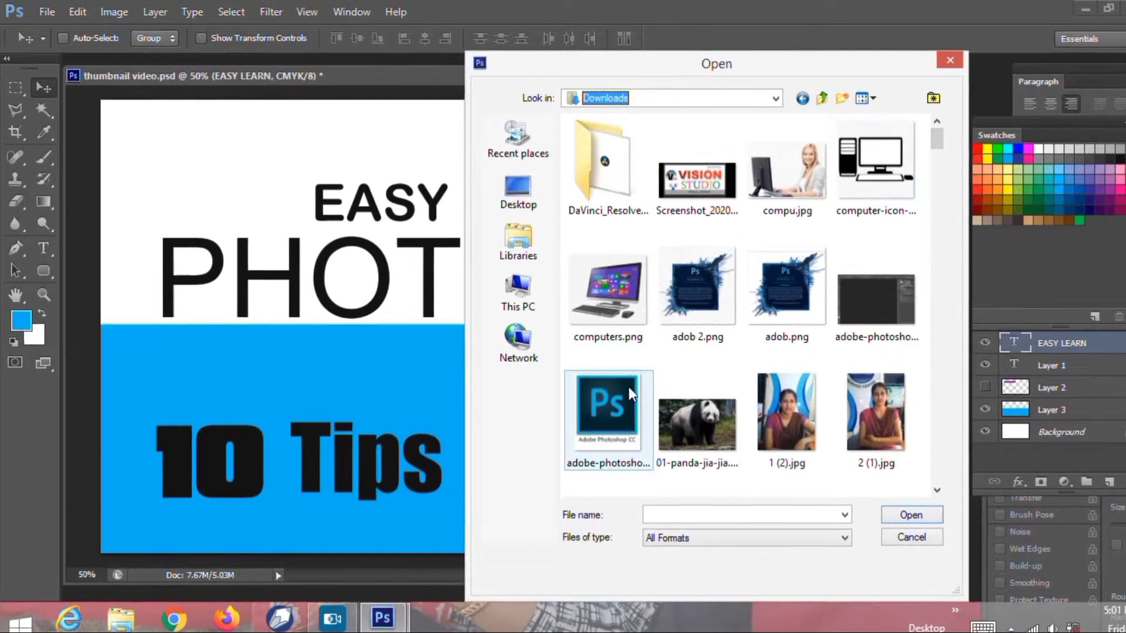
{"action": "left_click", "coordinate": [614, 402]}
{"action": "left_click", "coordinate": [915, 511]}
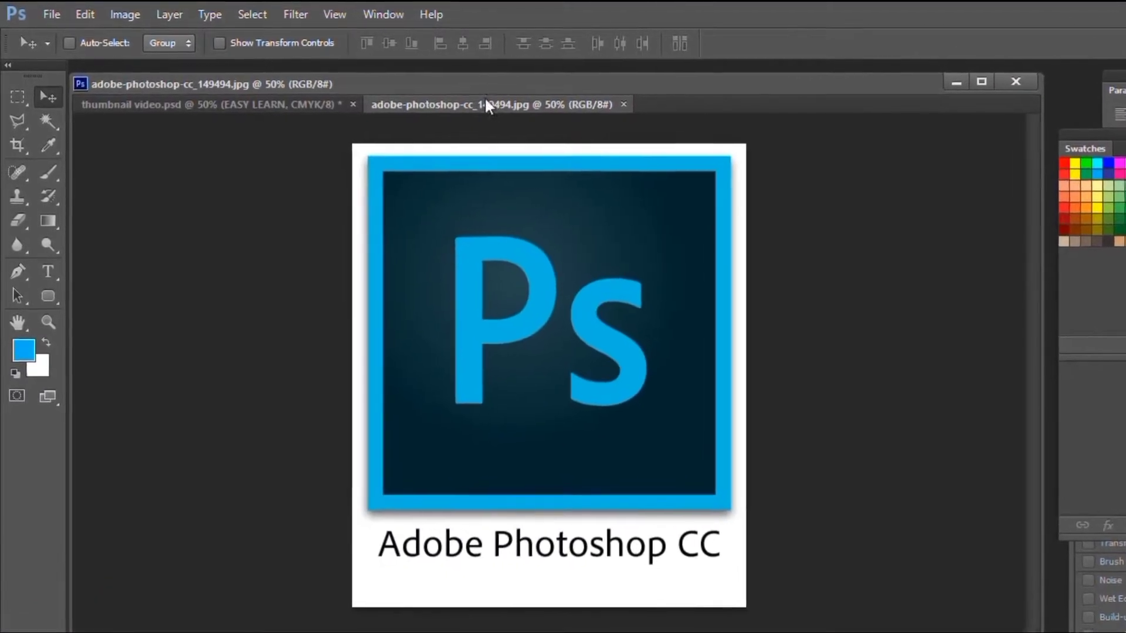
Step: Select the square Ps logo without its white margin and caption, and move it into the thumbnail document
{"action": "left_click_drag", "start_coordinate": [487, 100], "coordinate": [647, 150]}
{"action": "left_click_drag", "start_coordinate": [872, 149], "coordinate": [647, 147]}
{"action": "left_click", "coordinate": [20, 109]}
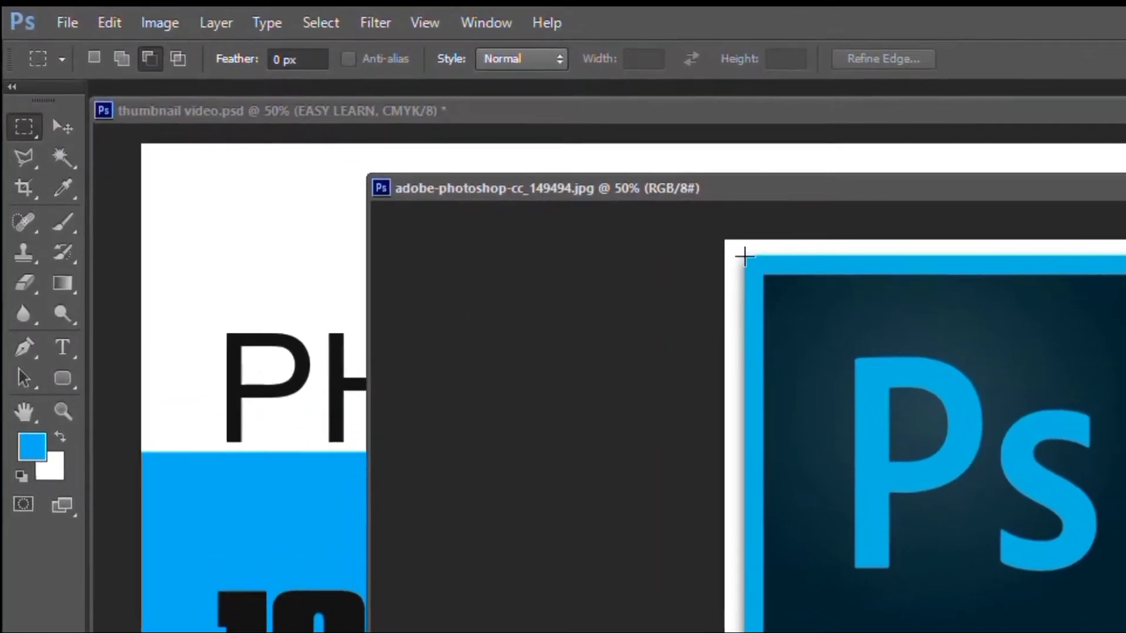
{"action": "left_click_drag", "start_coordinate": [728, 249], "coordinate": [1114, 616]}
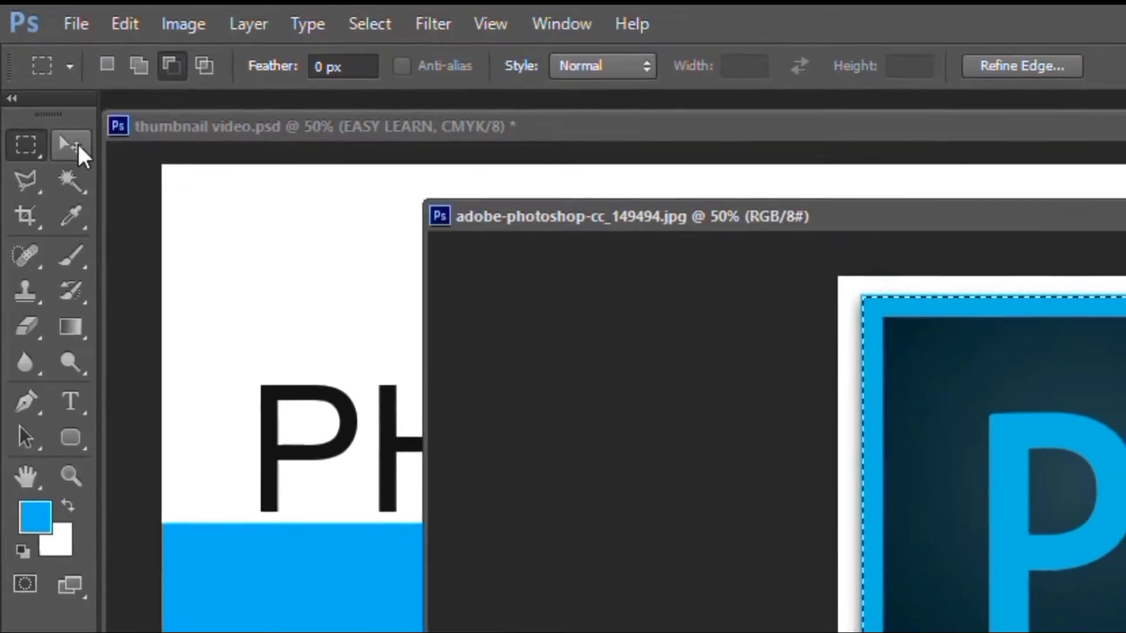
{"action": "left_click", "coordinate": [82, 178]}
{"action": "left_click_drag", "start_coordinate": [1069, 554], "coordinate": [610, 376]}
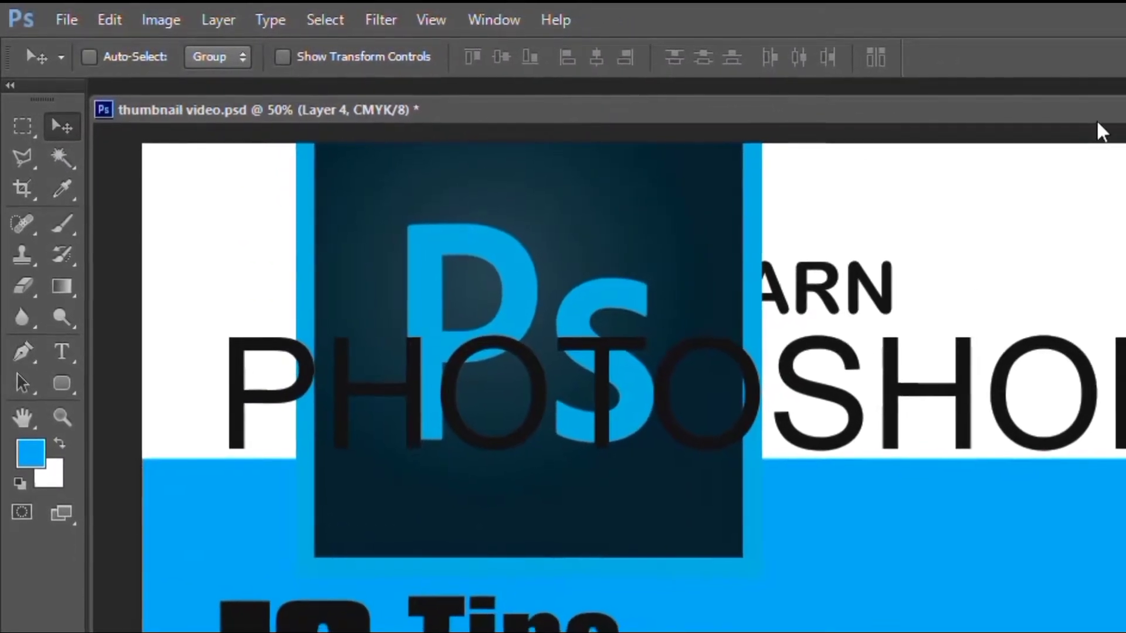
Step: Scale the Ps logo down to a small square and place it above the first letters of PHOTOSHOP, aligned with the text's left edge
{"action": "left_click_drag", "start_coordinate": [1098, 122], "coordinate": [1015, 111]}
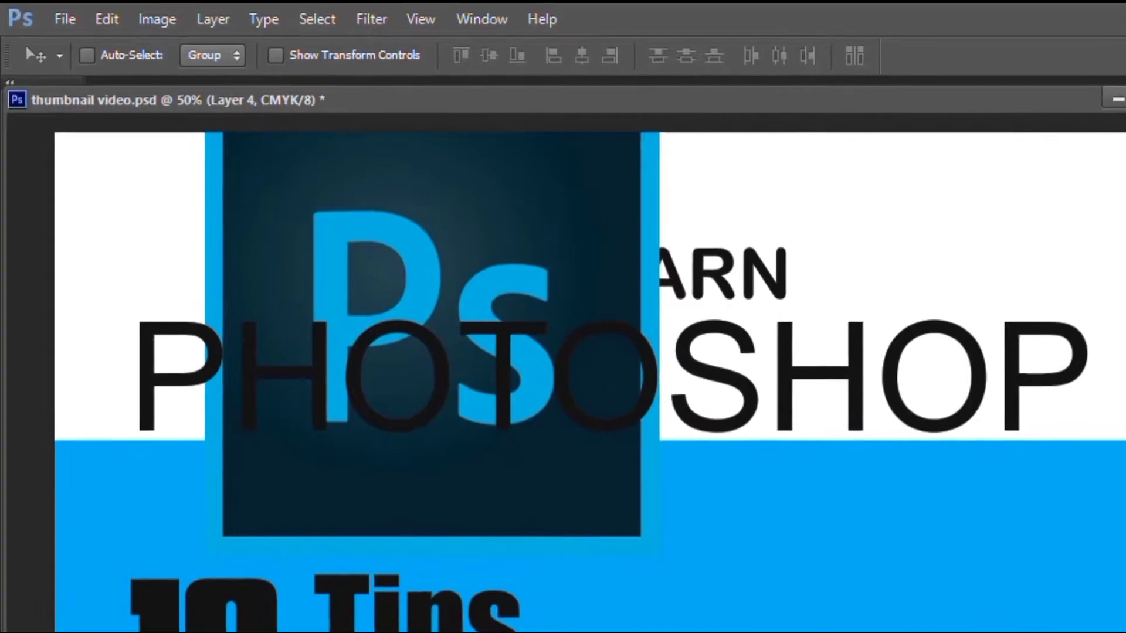
{"action": "left_click_drag", "start_coordinate": [1117, 141], "coordinate": [1036, 231]}
{"action": "left_click", "coordinate": [1121, 213]}
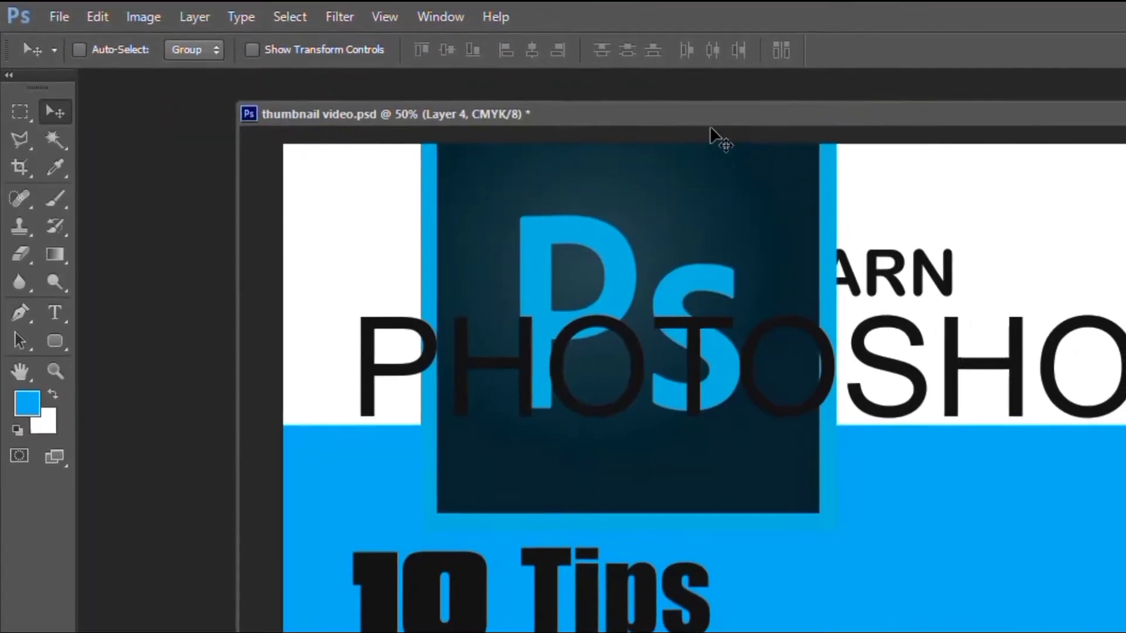
{"action": "right_click", "coordinate": [506, 174]}
{"action": "left_click", "coordinate": [551, 188]}
{"action": "key", "text": "ctrl+t"}
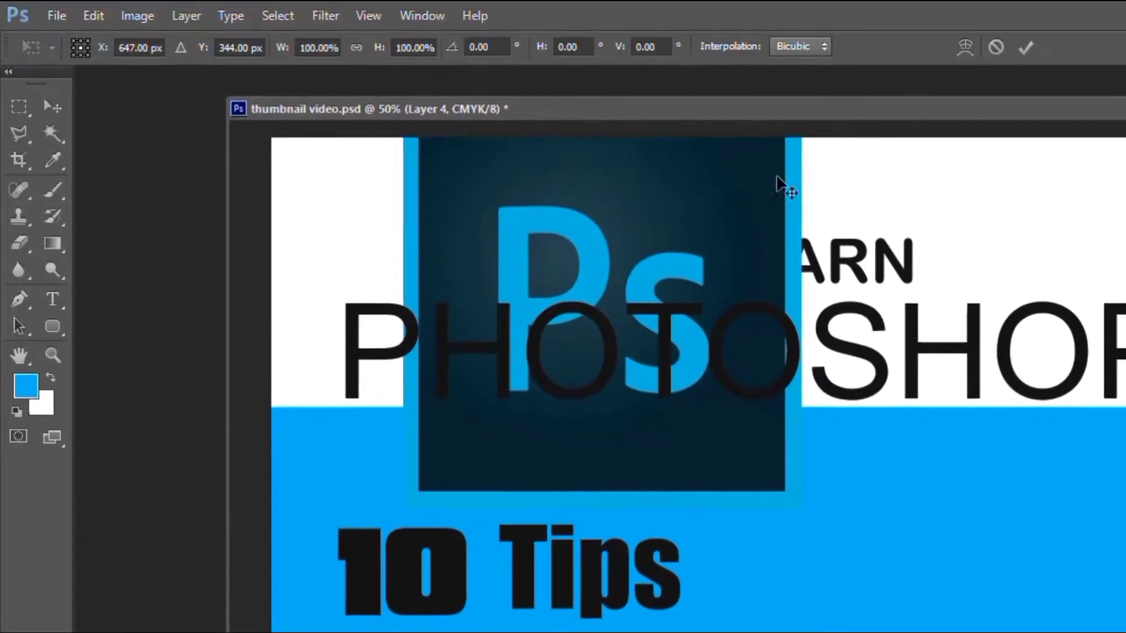
{"action": "left_click_drag", "start_coordinate": [777, 493], "coordinate": [563, 255]}
{"action": "left_click_drag", "start_coordinate": [510, 218], "coordinate": [426, 225]}
{"action": "left_click_drag", "start_coordinate": [467, 117], "coordinate": [437, 209]}
{"action": "key", "text": "Return"}
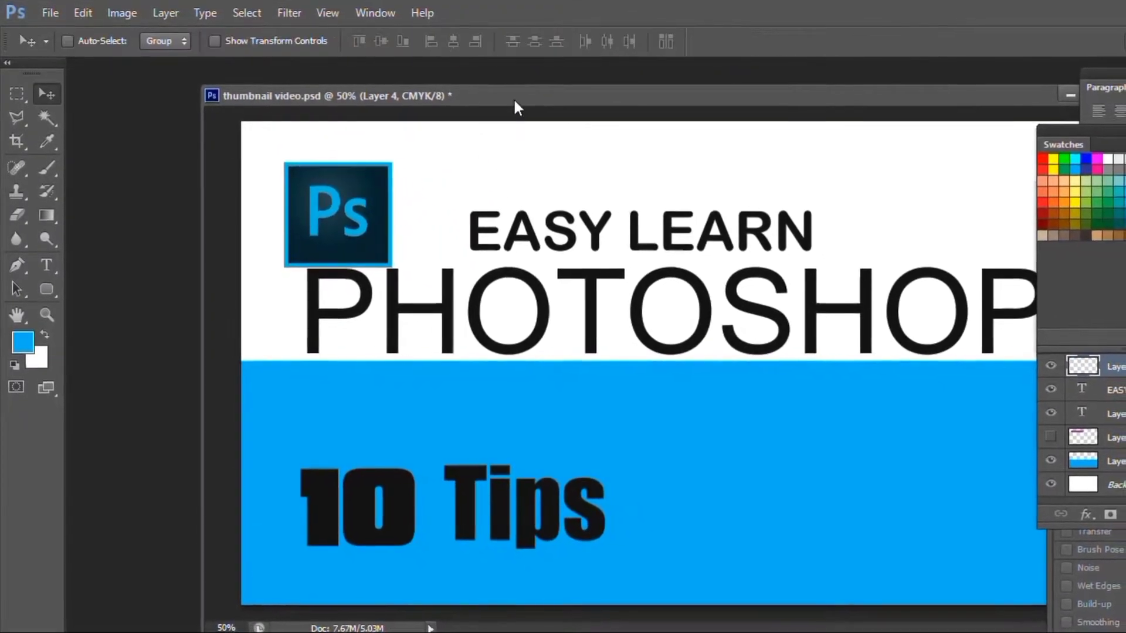
{"action": "left_click_drag", "start_coordinate": [351, 209], "coordinate": [368, 209]}
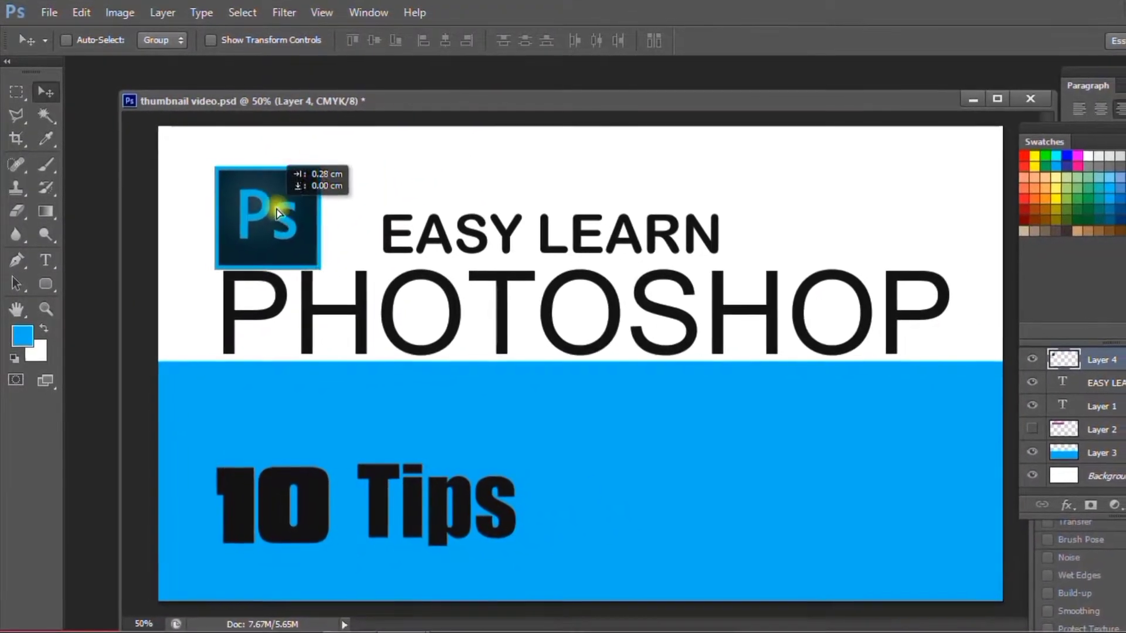
{"action": "left_click_drag", "start_coordinate": [277, 208], "coordinate": [287, 206]}
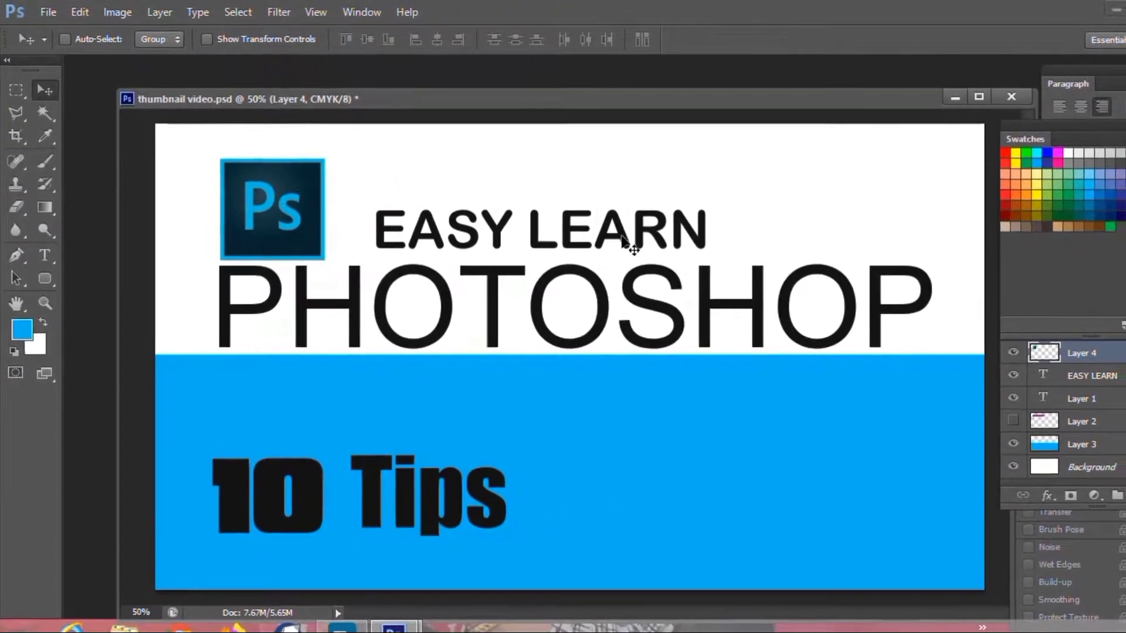
Step: Move the EASY LEARN text left so it sits directly beside the Ps logo
{"action": "right_click", "coordinate": [693, 239]}
{"action": "left_click", "coordinate": [718, 245]}
{"action": "left_click_drag", "start_coordinate": [665, 226], "coordinate": [617, 220]}
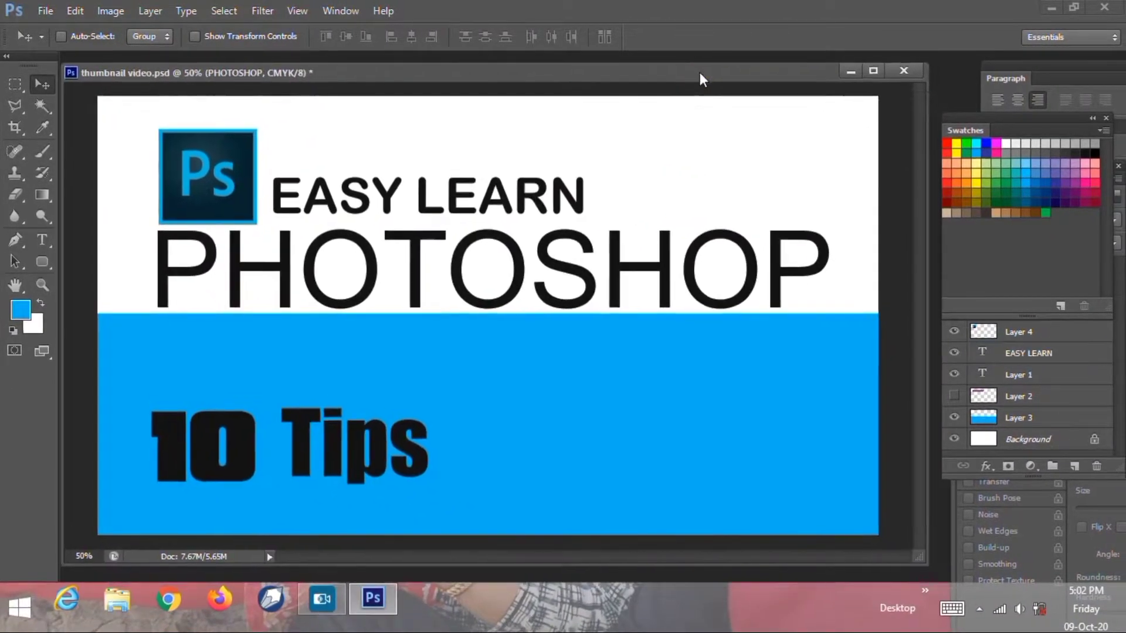
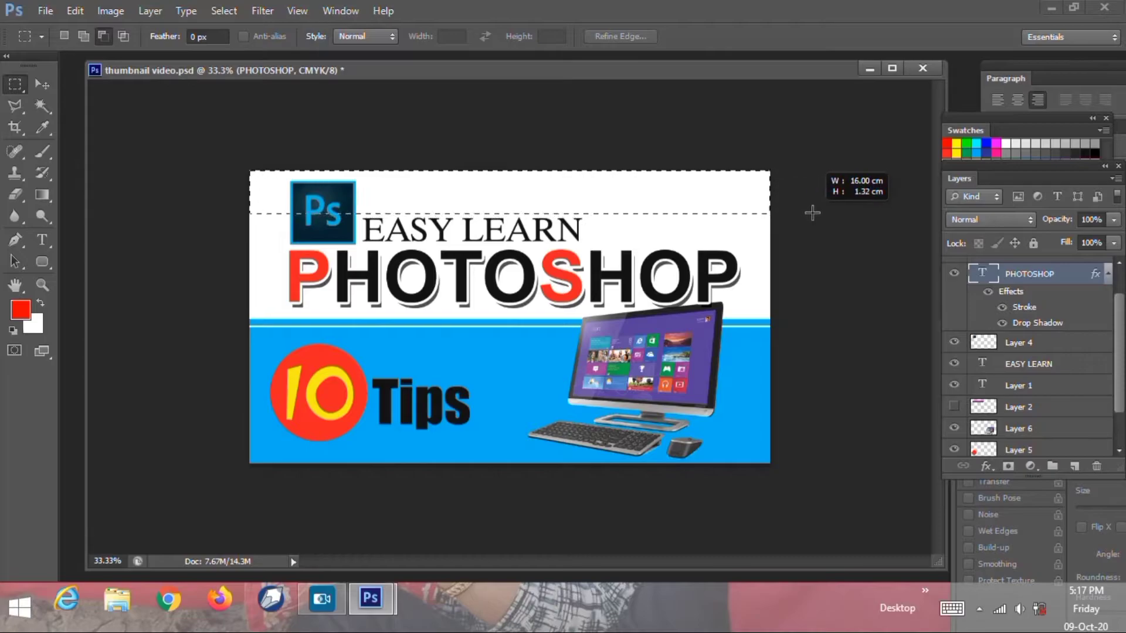
Step: Fill the selected 16 cm wide band along the thumbnail's top edge with darker blue on Layer 3
{"action": "right_click", "coordinate": [755, 403], "text": "ctrl"}
{"action": "left_click", "coordinate": [789, 407]}
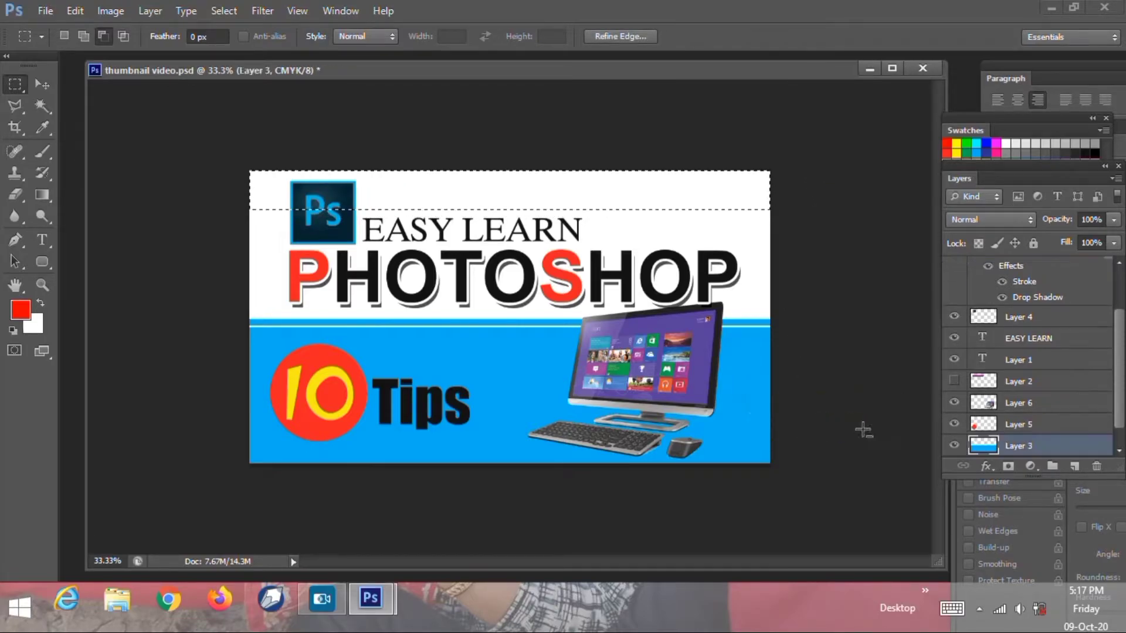
{"action": "key", "text": "b"}
{"action": "left_click", "coordinate": [1030, 123]}
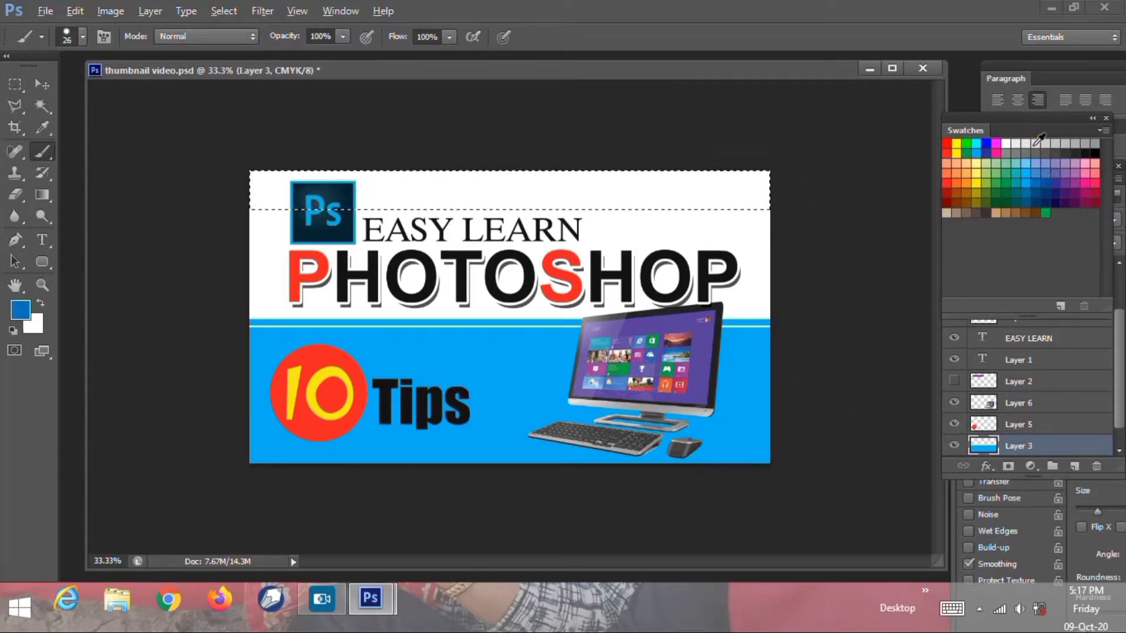
{"action": "key", "text": "alt+BackSpace"}
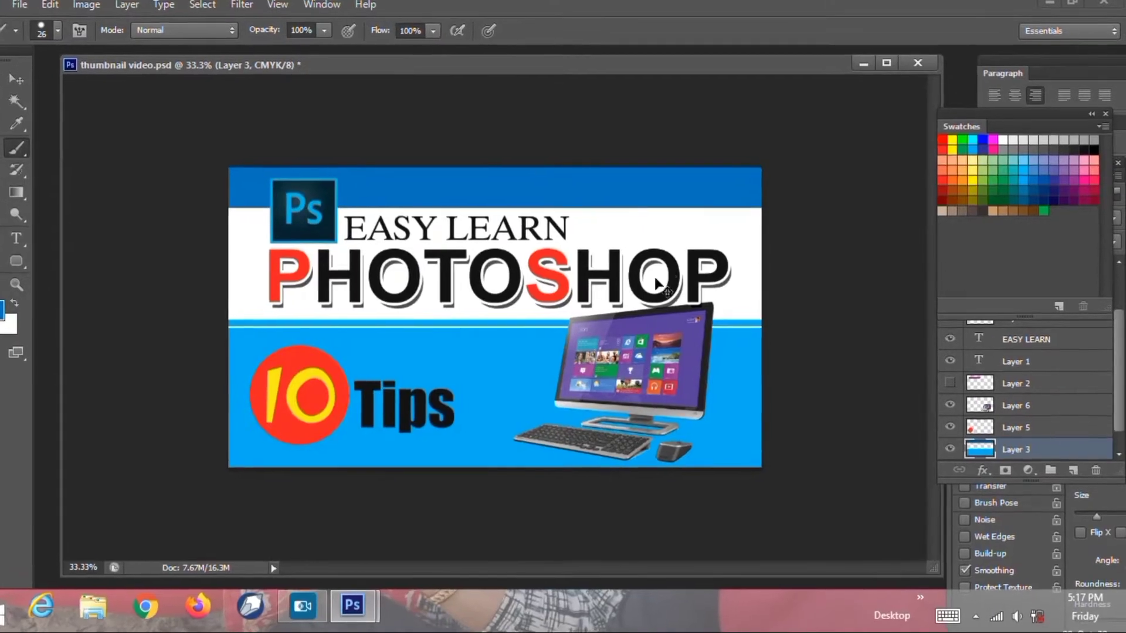
Step: Lighten Layer 3 with a CMYK Curves adjustment, setting a point at input 59 and output 41
{"action": "key", "text": "ctrl+m"}
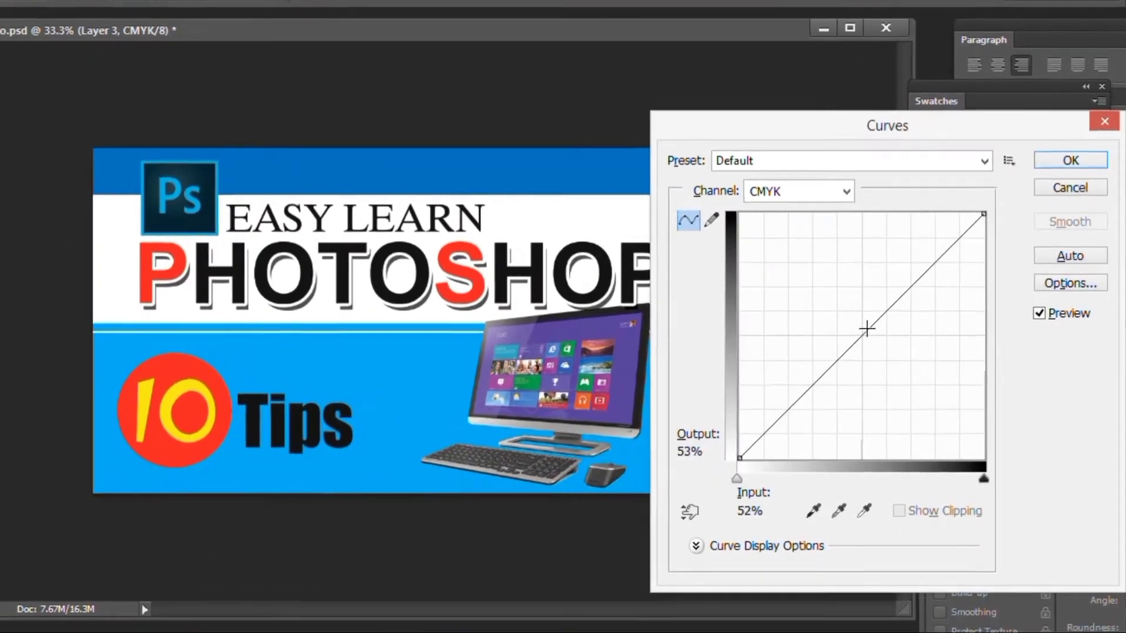
{"action": "left_click_drag", "start_coordinate": [866, 328], "coordinate": [884, 357]}
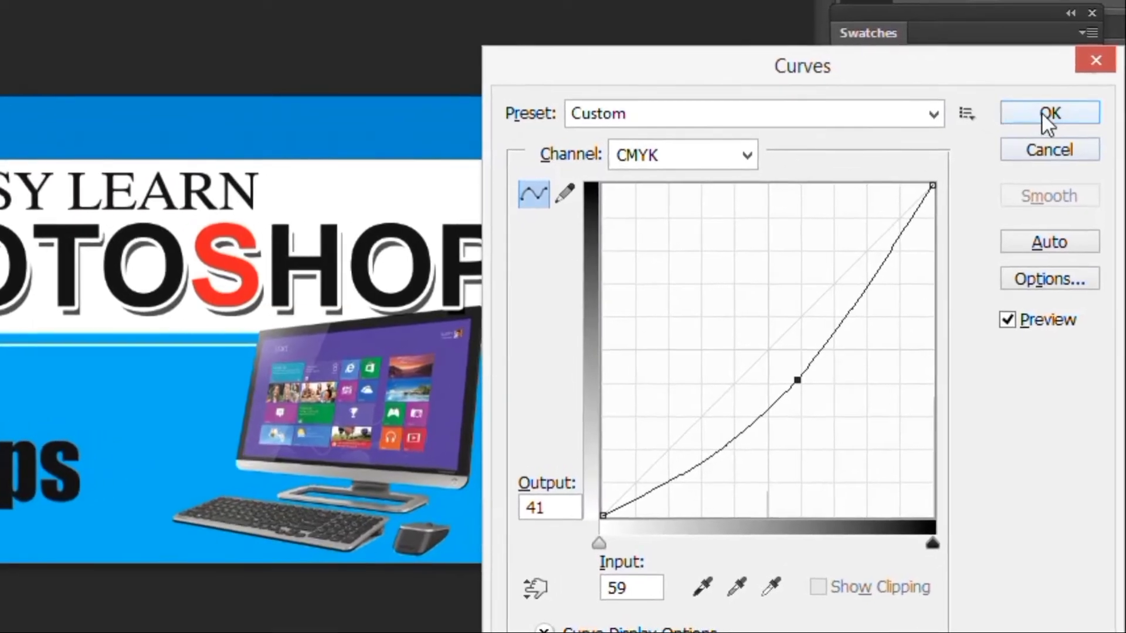
{"action": "left_click", "coordinate": [1055, 126]}
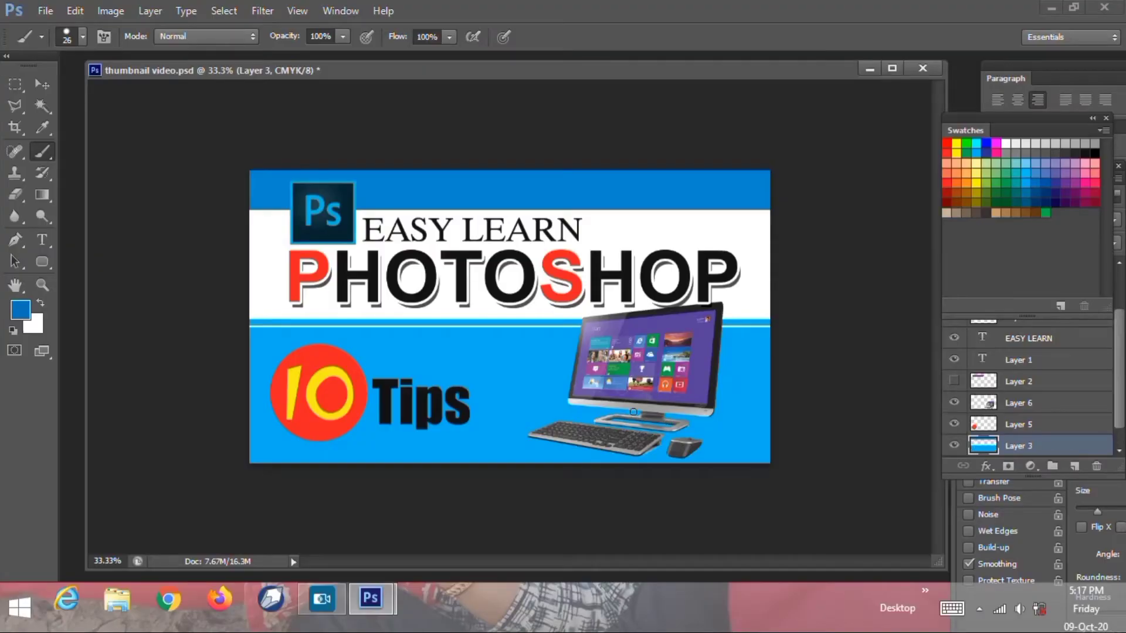
Step: Recolour the top band with the bright blue sampled from the lower background area and clear the selection
{"action": "key", "text": "w"}
{"action": "left_click", "coordinate": [692, 192]}
{"action": "key", "text": "b"}
{"action": "left_click", "coordinate": [524, 322], "text": "alt"}
{"action": "key", "text": "alt+BackSpace"}
{"action": "key", "text": "ctrl+d"}
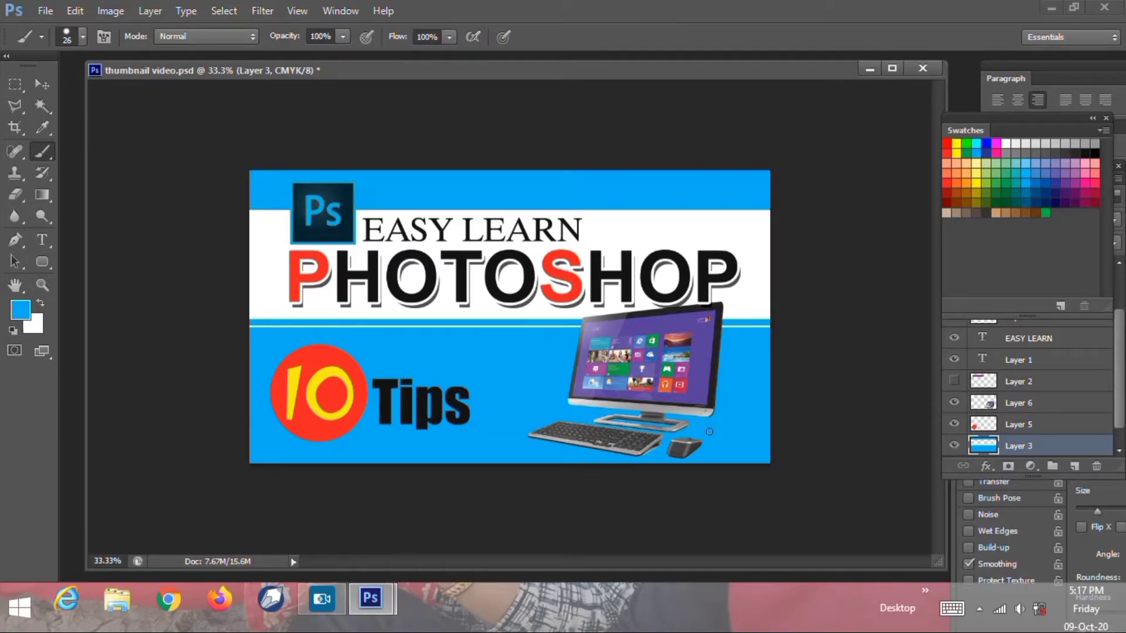
Step: Give the yellow 10 text a drop shadow with a 10 px distance and increased opacity
{"action": "right_click", "coordinate": [317, 359], "text": "ctrl"}
{"action": "left_click", "coordinate": [363, 356]}
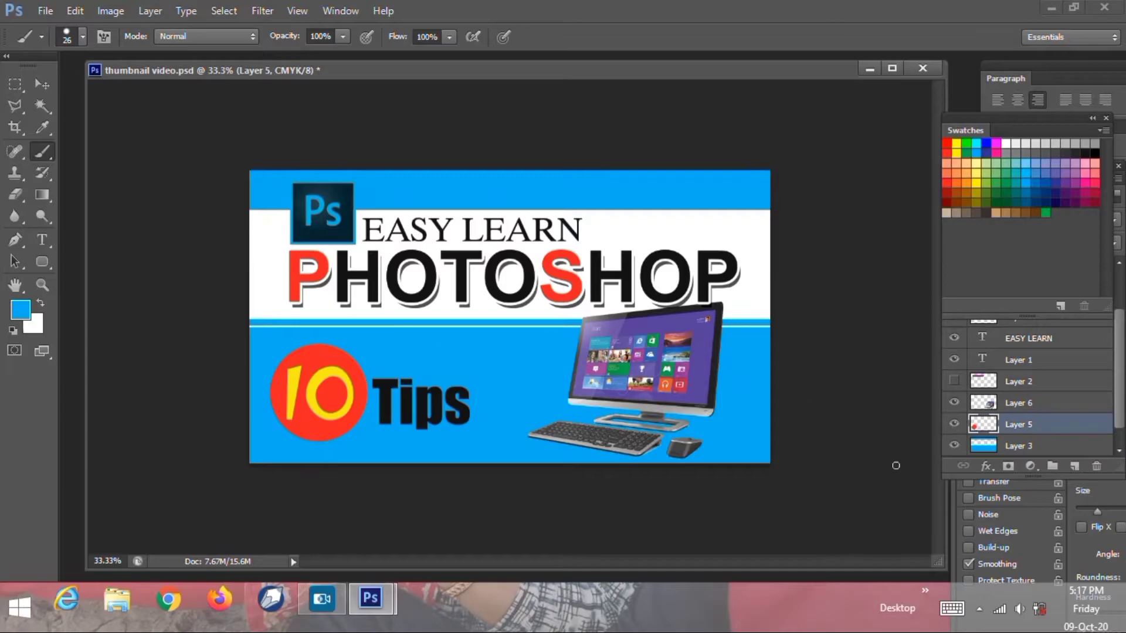
{"action": "left_click", "coordinate": [560, 607]}
{"action": "right_click", "coordinate": [333, 378], "text": "ctrl"}
{"action": "left_click", "coordinate": [369, 381]}
{"action": "left_click", "coordinate": [986, 466]}
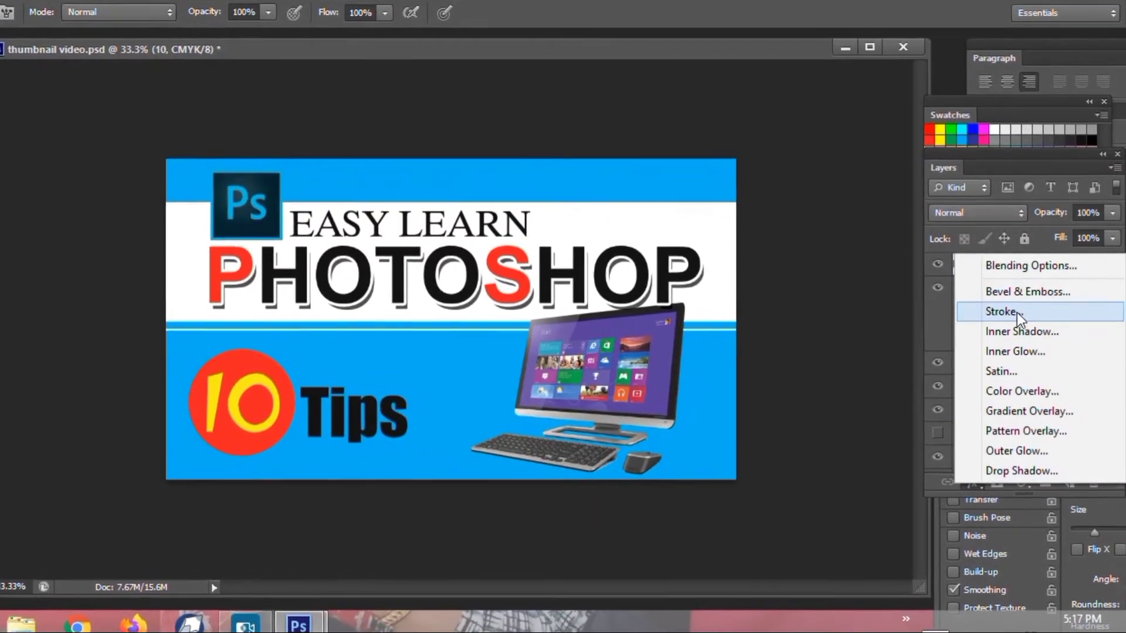
{"action": "left_click", "coordinate": [1023, 464]}
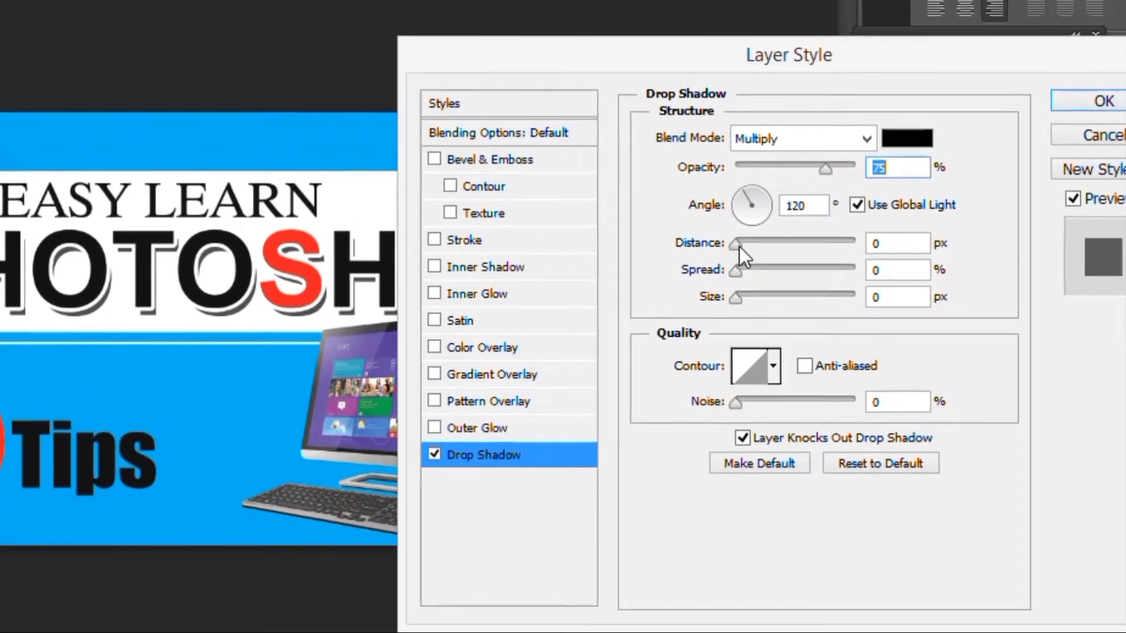
{"action": "left_click_drag", "start_coordinate": [739, 246], "coordinate": [758, 249]}
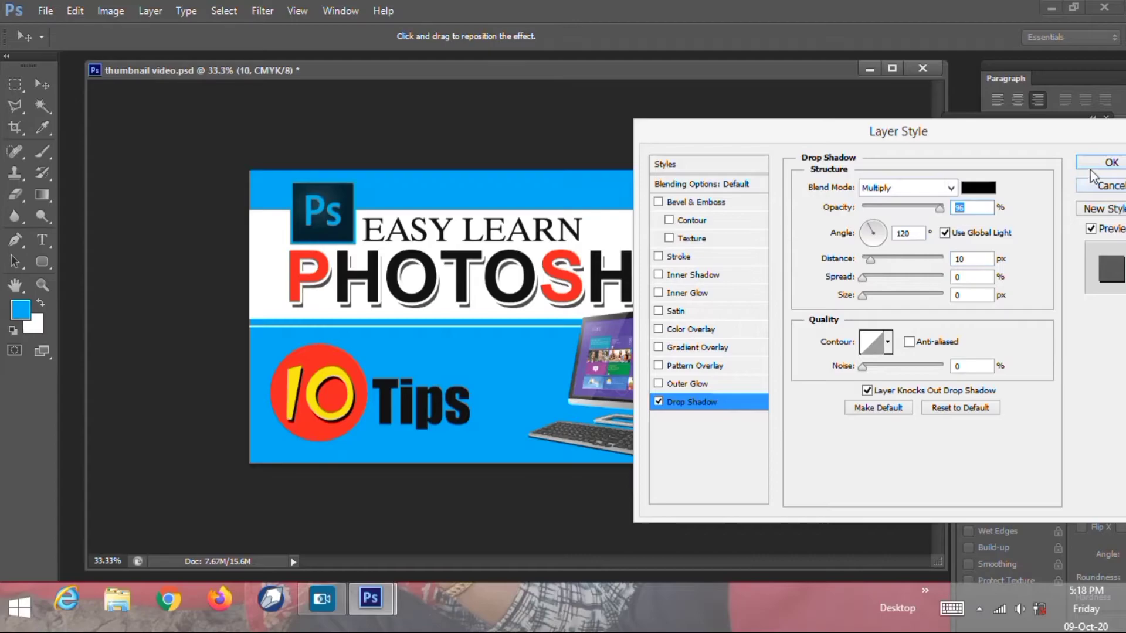
{"action": "left_click", "coordinate": [1097, 164]}
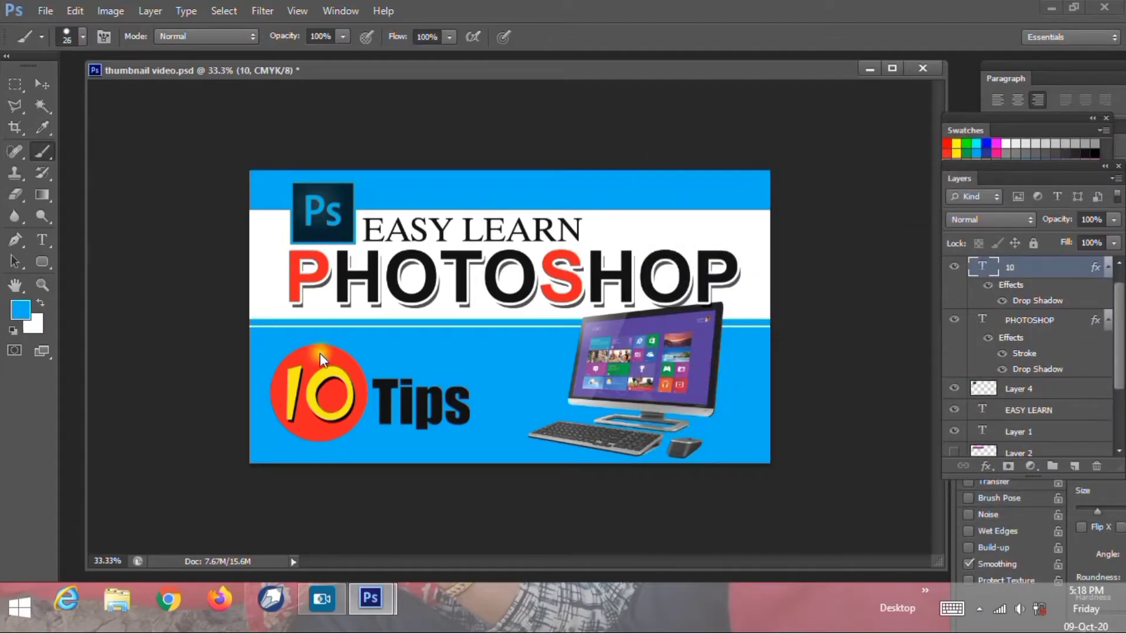
Step: Give the red circle on Layer 5 an Inner Bevel with 551% depth, 7 px size and 43% shadow opacity
{"action": "left_click", "coordinate": [632, 368]}
{"action": "left_click", "coordinate": [986, 467]}
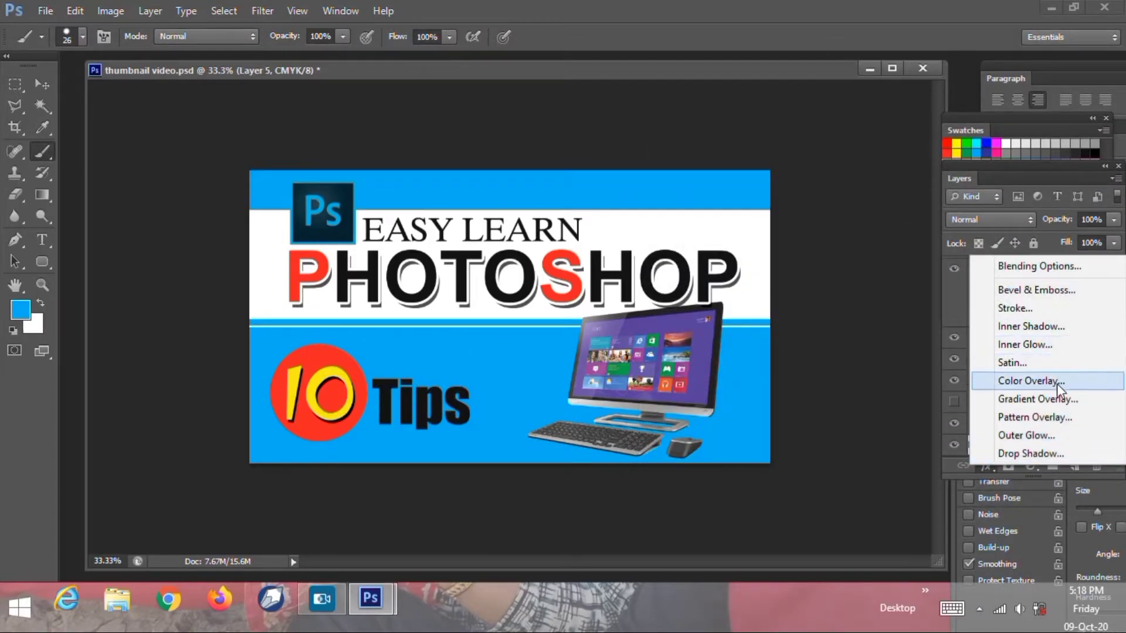
{"action": "left_click", "coordinate": [1048, 294]}
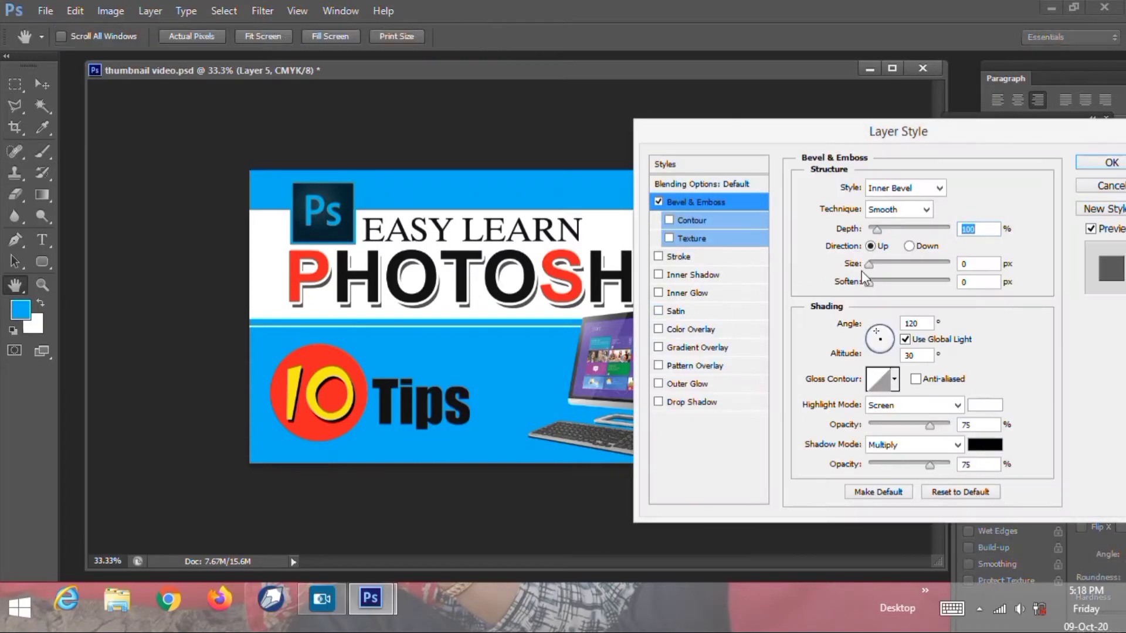
{"action": "left_click_drag", "start_coordinate": [877, 269], "coordinate": [879, 270]}
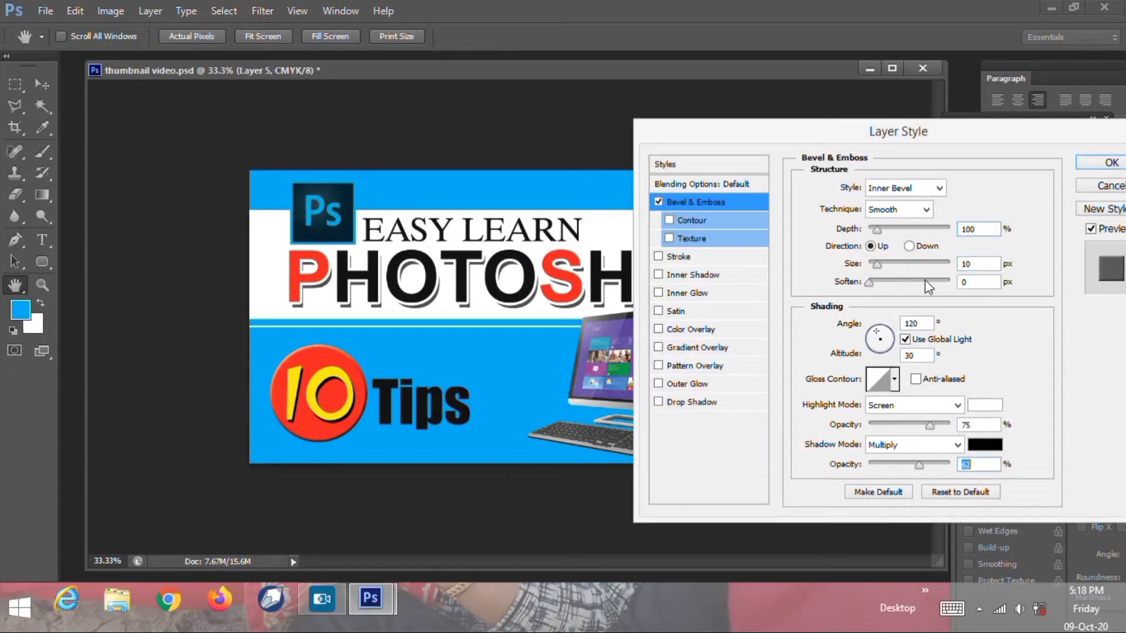
{"action": "mouse_move", "coordinate": [888, 263]}
{"action": "left_mouse_down"}
{"action": "mouse_move", "coordinate": [899, 263]}
{"action": "mouse_move", "coordinate": [877, 264]}
{"action": "left_mouse_up"}
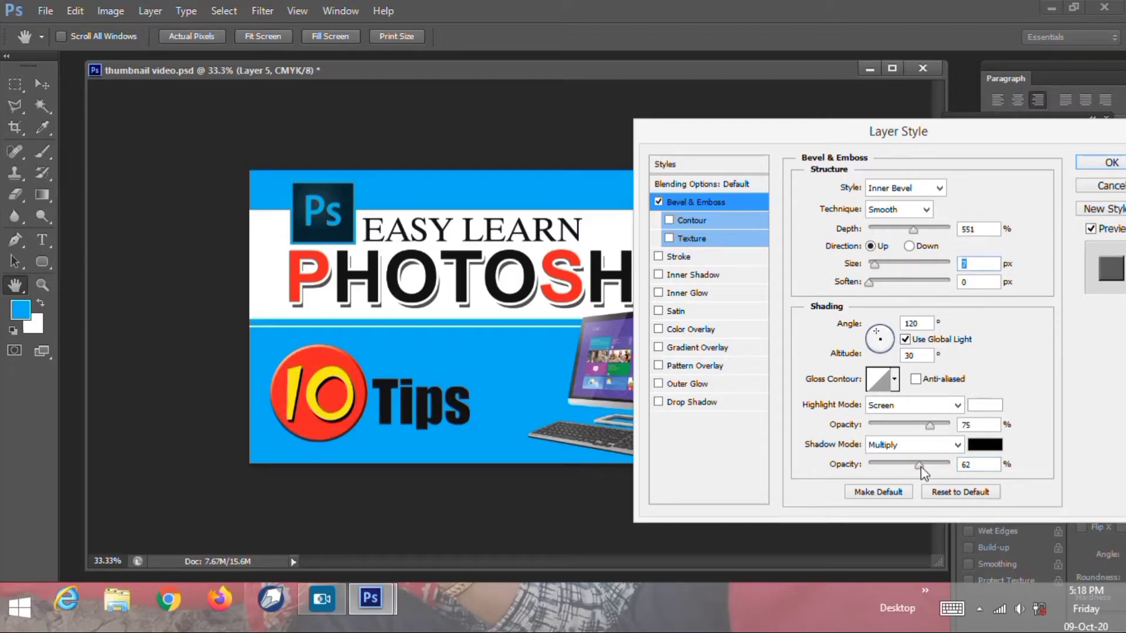
{"action": "left_click_drag", "start_coordinate": [920, 466], "coordinate": [902, 465]}
{"action": "left_click", "coordinate": [1111, 163]}
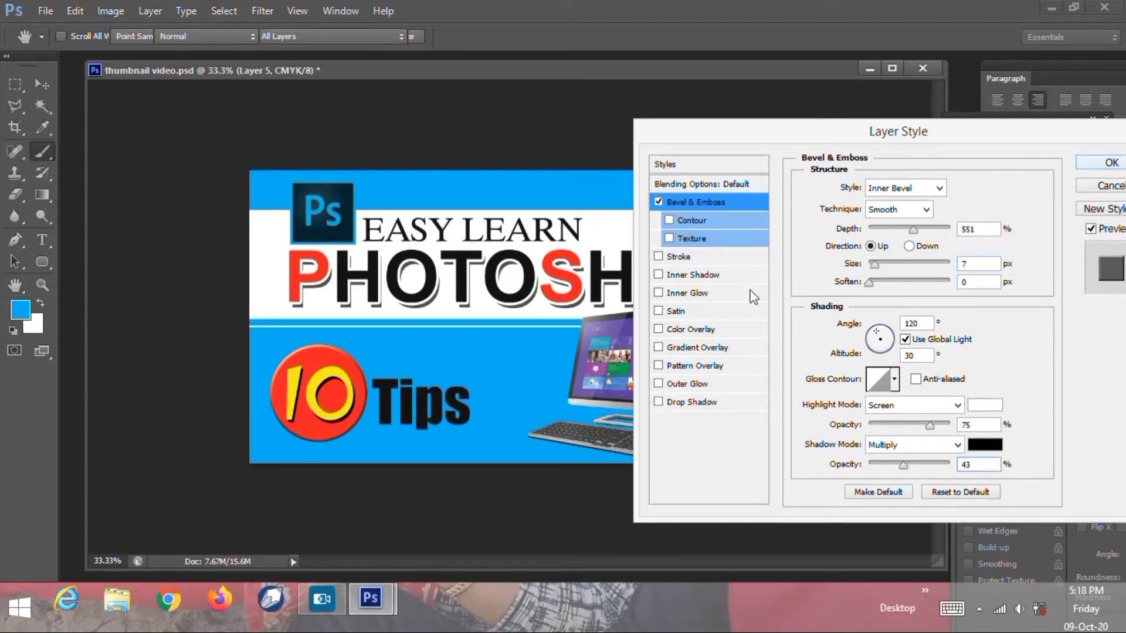
Step: Darken the computer image on Layer 6 with a CMYK Curves adjustment, setting a point at input 43 and output 60
{"action": "left_click_drag", "start_coordinate": [618, 68], "coordinate": [597, 67]}
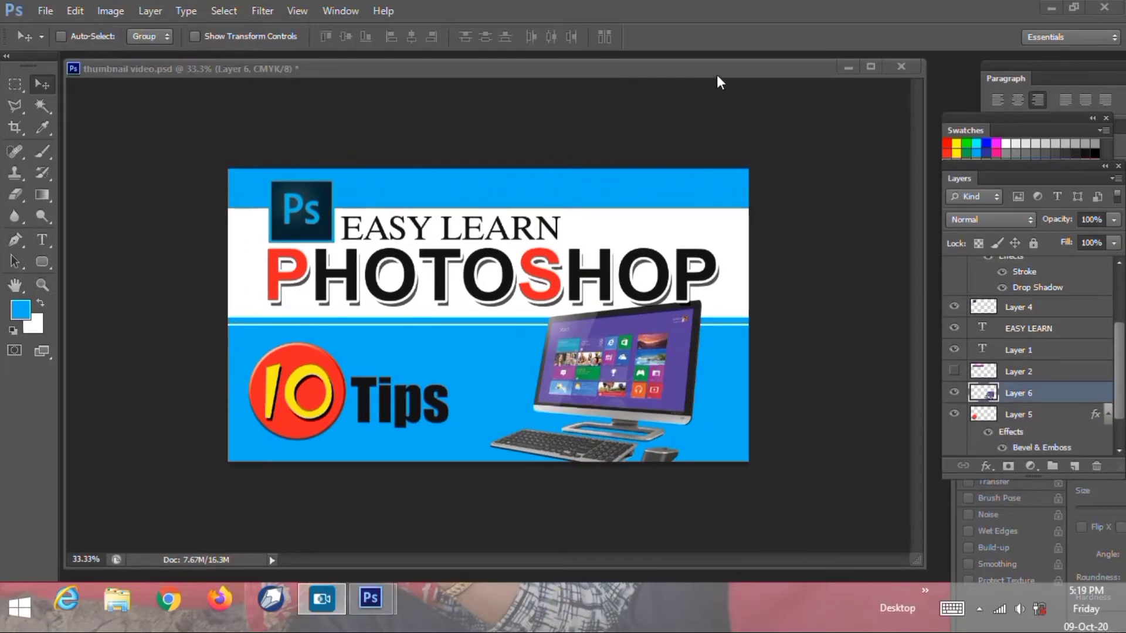
{"action": "left_click", "coordinate": [720, 82]}
{"action": "right_click", "coordinate": [645, 354]}
{"action": "left_click", "coordinate": [694, 366]}
{"action": "key", "text": "ctrl+m"}
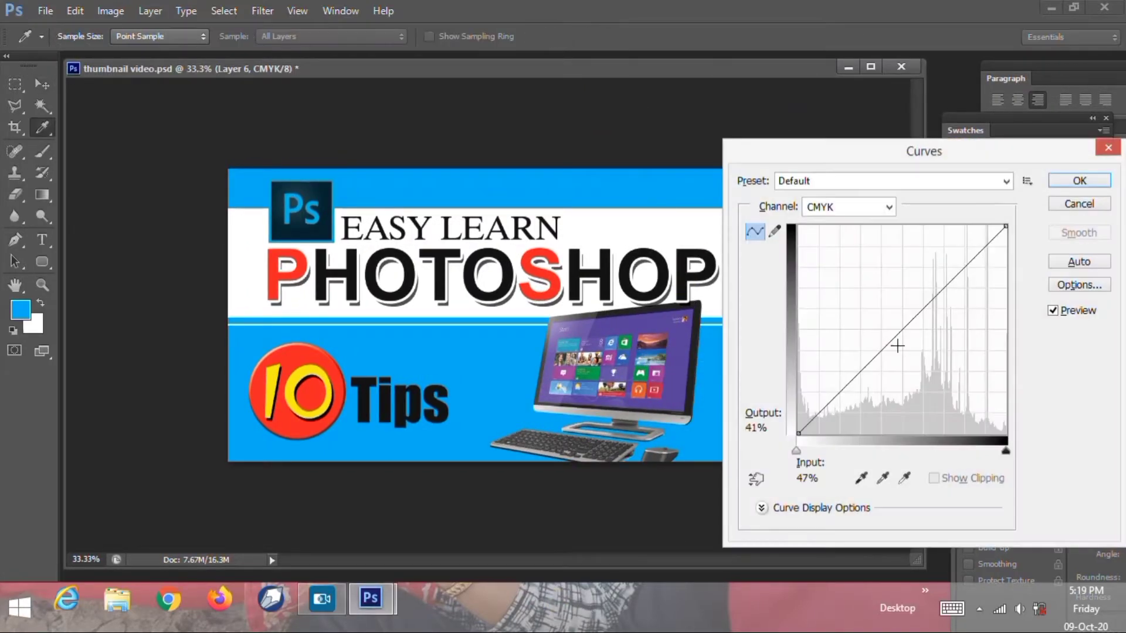
{"action": "left_click", "coordinate": [910, 314]}
{"action": "left_click_drag", "start_coordinate": [911, 314], "coordinate": [899, 293]}
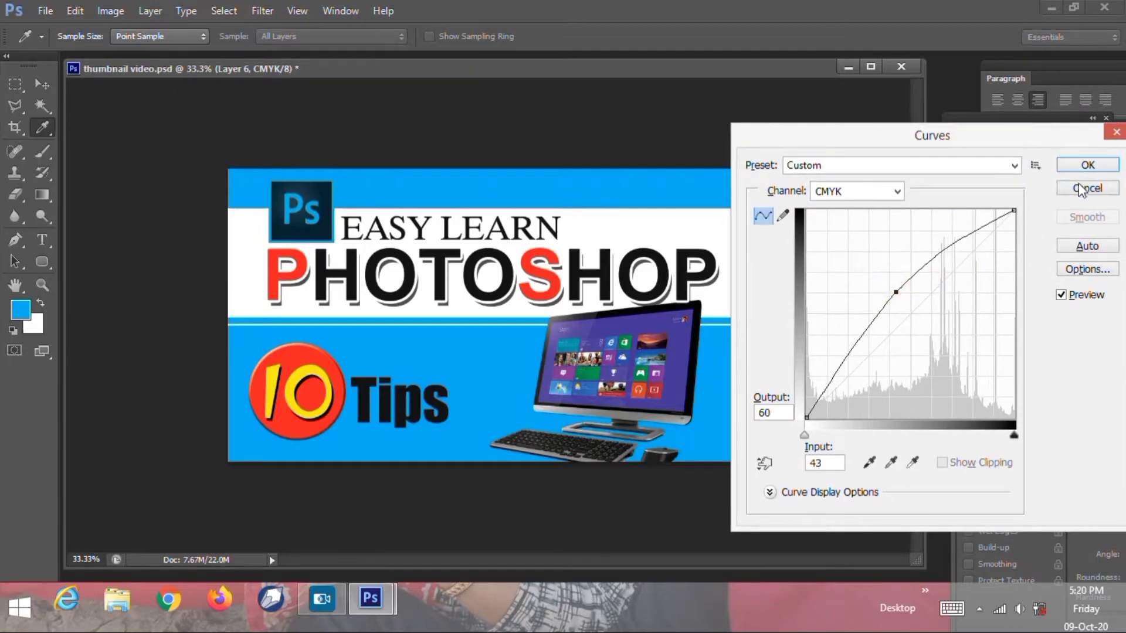
{"action": "left_click", "coordinate": [1088, 164]}
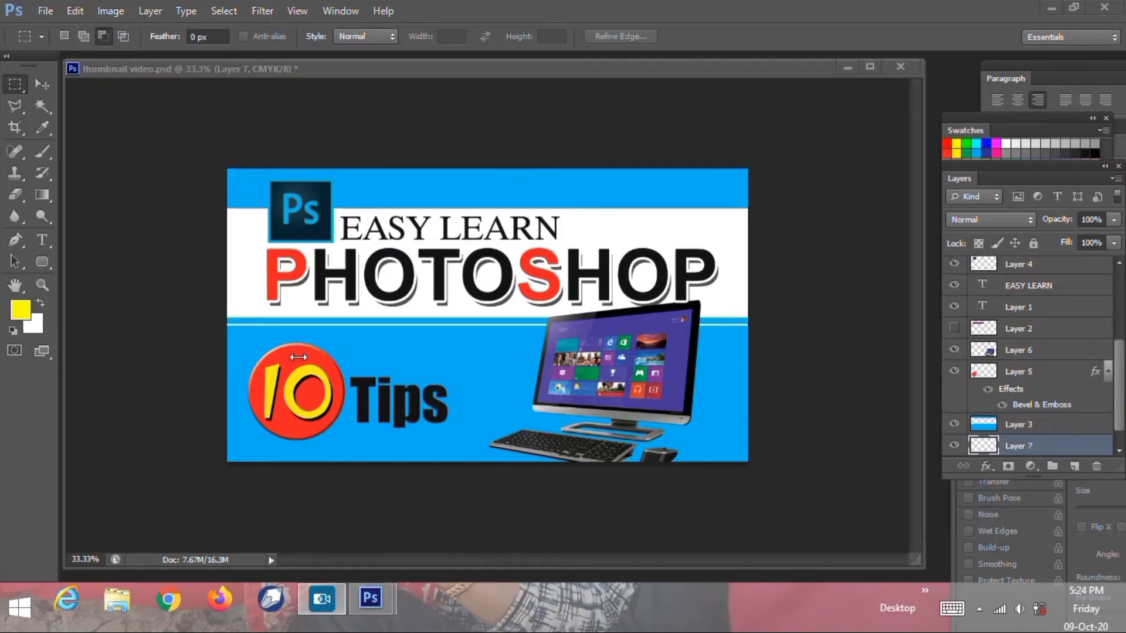
Step: Enlarge the red circle together with the 10 and Tips text to about 121%
{"action": "left_click", "coordinate": [118, 102]}
{"action": "right_click", "coordinate": [303, 355], "text": "ctrl"}
{"action": "left_click", "coordinate": [333, 364]}
{"action": "left_click_drag", "start_coordinate": [1118, 394], "coordinate": [1118, 325]}
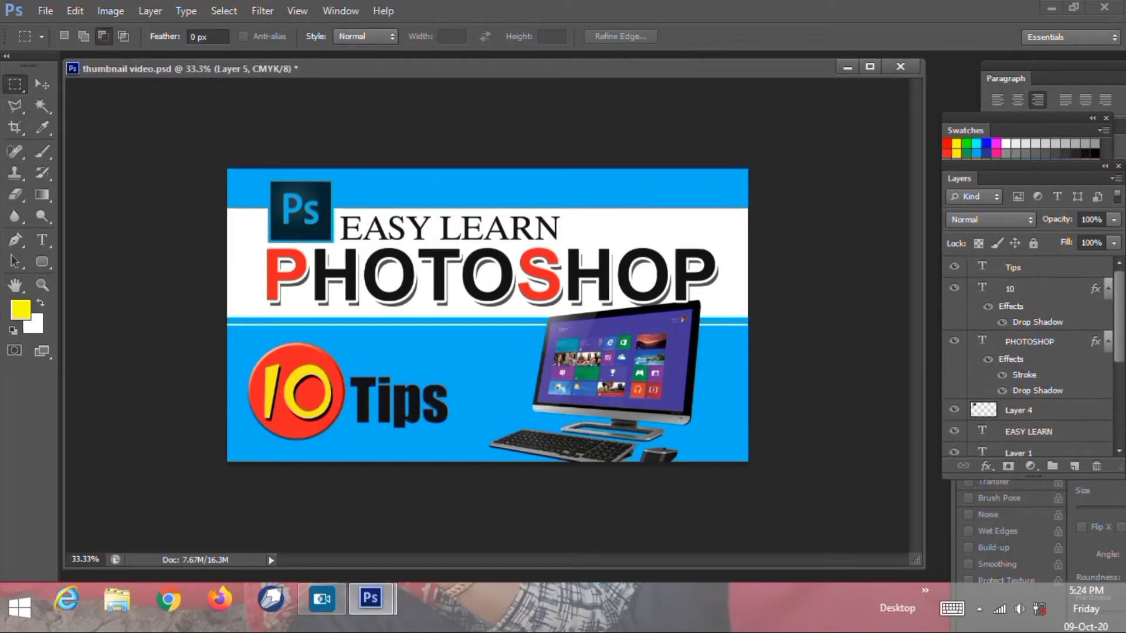
{"action": "left_click", "coordinate": [1034, 288]}
{"action": "left_click", "coordinate": [1026, 267], "text": "ctrl"}
{"action": "key", "text": "ctrl+t"}
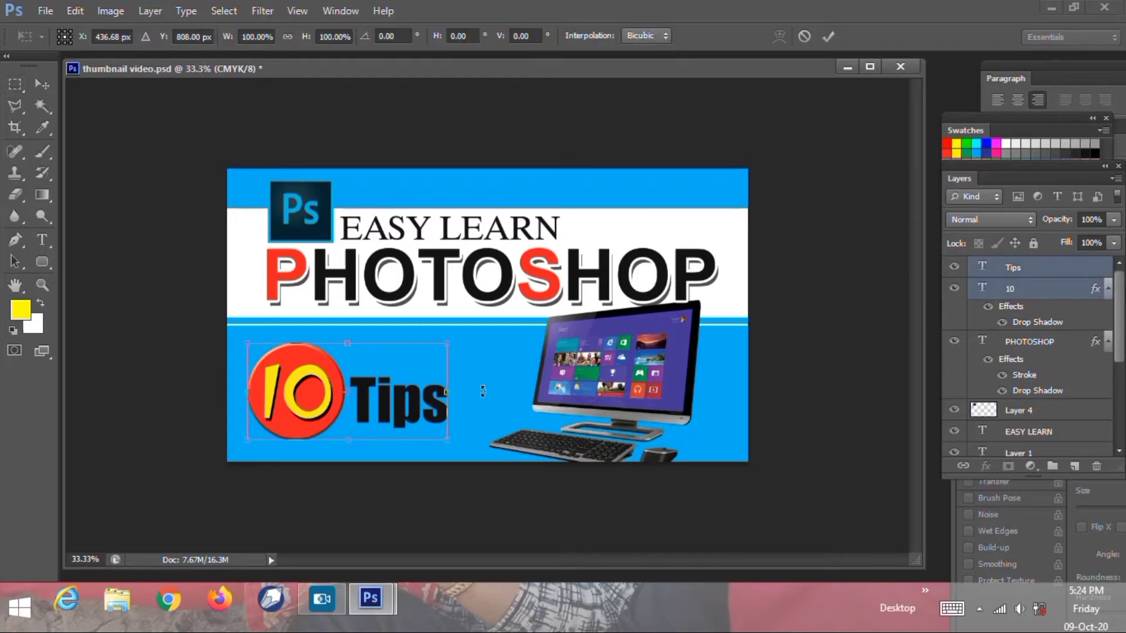
{"action": "left_click_drag", "start_coordinate": [448, 343], "coordinate": [482, 325]}
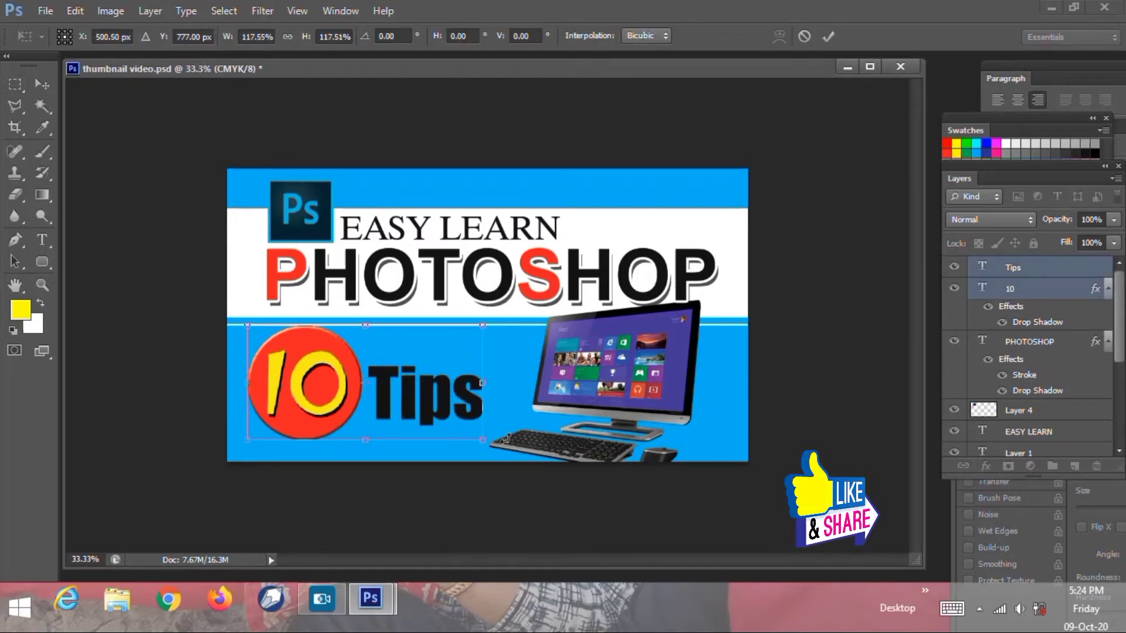
{"action": "left_click_drag", "start_coordinate": [487, 448], "coordinate": [486, 447]}
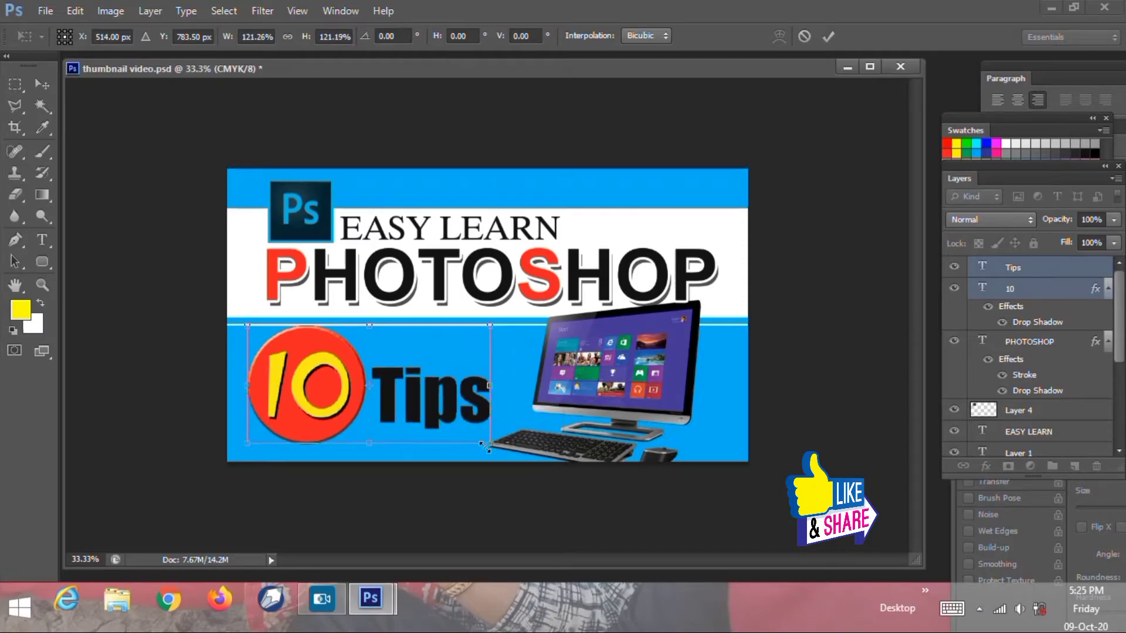
{"action": "key", "text": "Return"}
{"action": "key", "text": "v"}
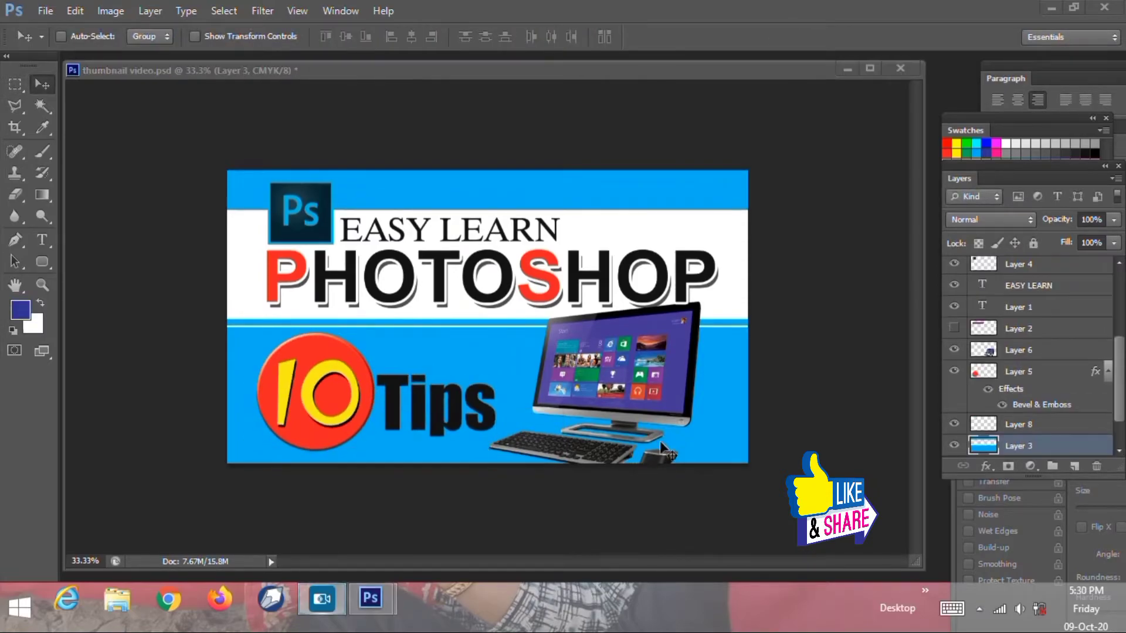
Step: On a new layer above Layer 3, create a dark blue square about 0.82 cm wide between Tips and the monitor
{"action": "left_click_drag", "start_coordinate": [668, 69], "coordinate": [677, 66]}
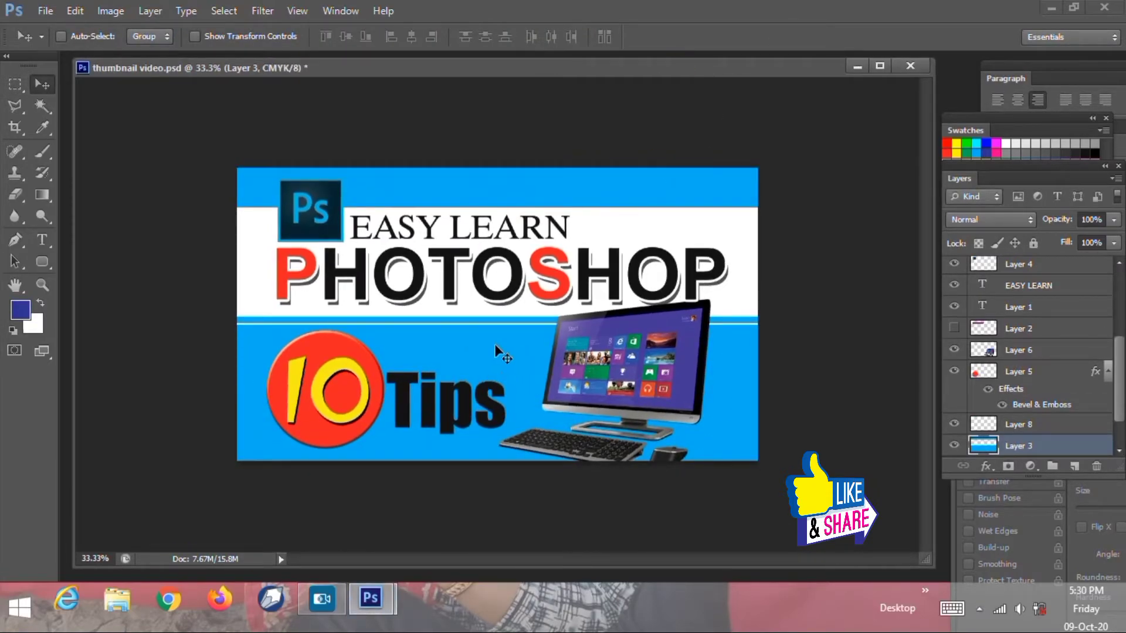
{"action": "left_click", "coordinate": [15, 83]}
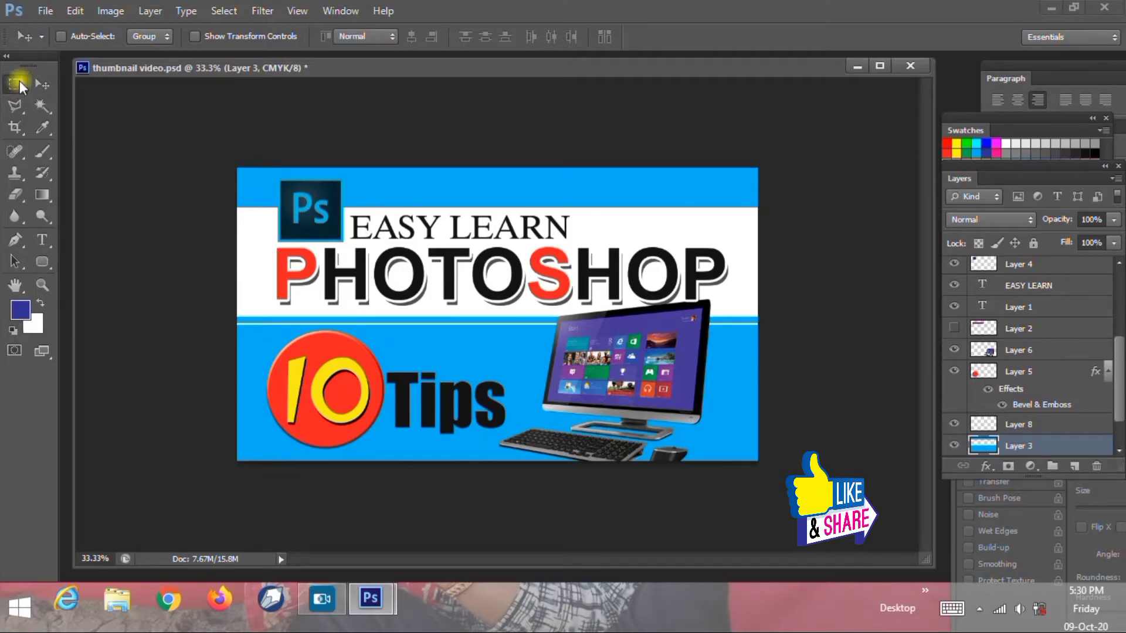
{"action": "left_click", "coordinate": [1074, 467]}
{"action": "left_click", "coordinate": [531, 355]}
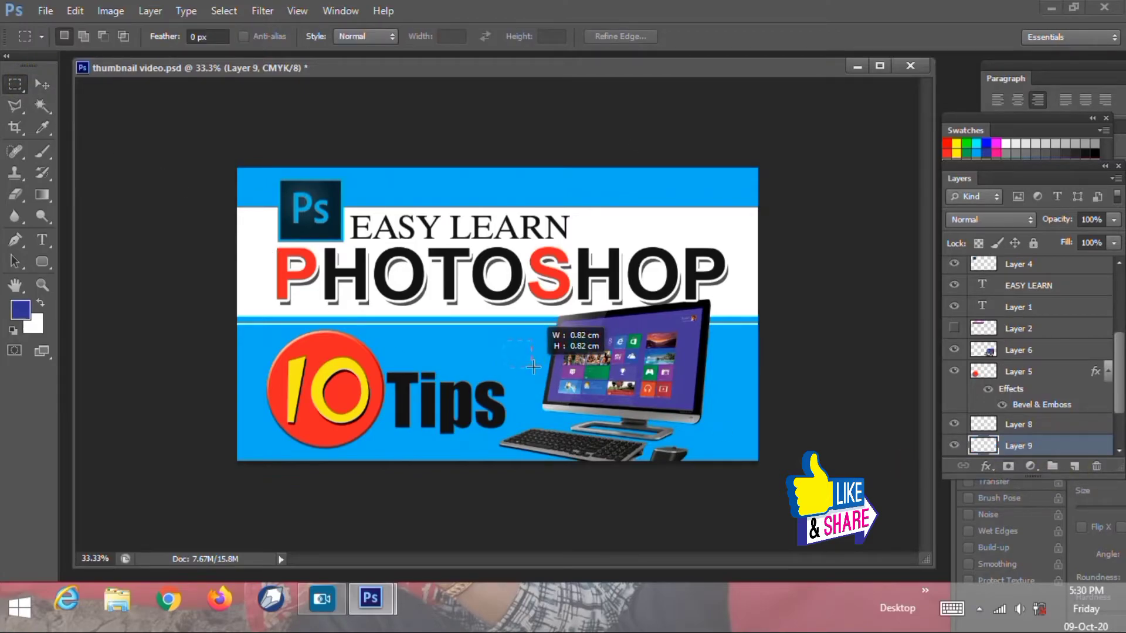
{"action": "left_click_drag", "start_coordinate": [504, 342], "coordinate": [530, 367]}
{"action": "key", "text": "alt+BackSpace"}
{"action": "key", "text": "ctrl+d"}
Step: Duplicate the dark blue square just left of the original and rotate the copy by about -35°
{"action": "key", "text": "v"}
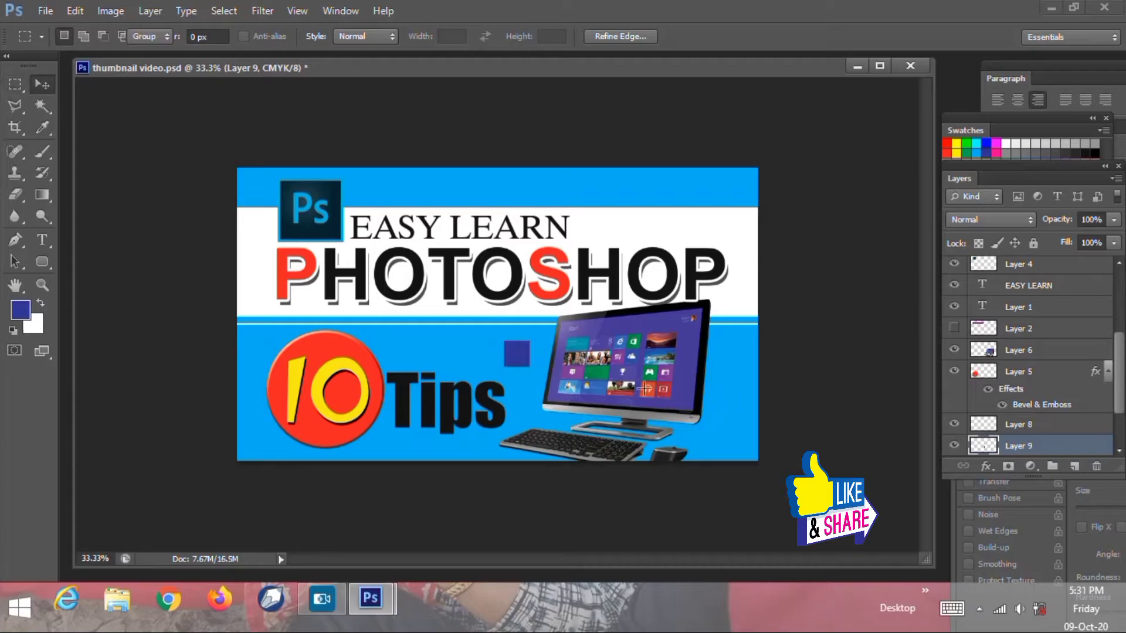
{"action": "right_click", "coordinate": [518, 354]}
{"action": "left_click", "coordinate": [522, 351]}
{"action": "left_click_drag", "start_coordinate": [520, 360], "coordinate": [487, 359]}
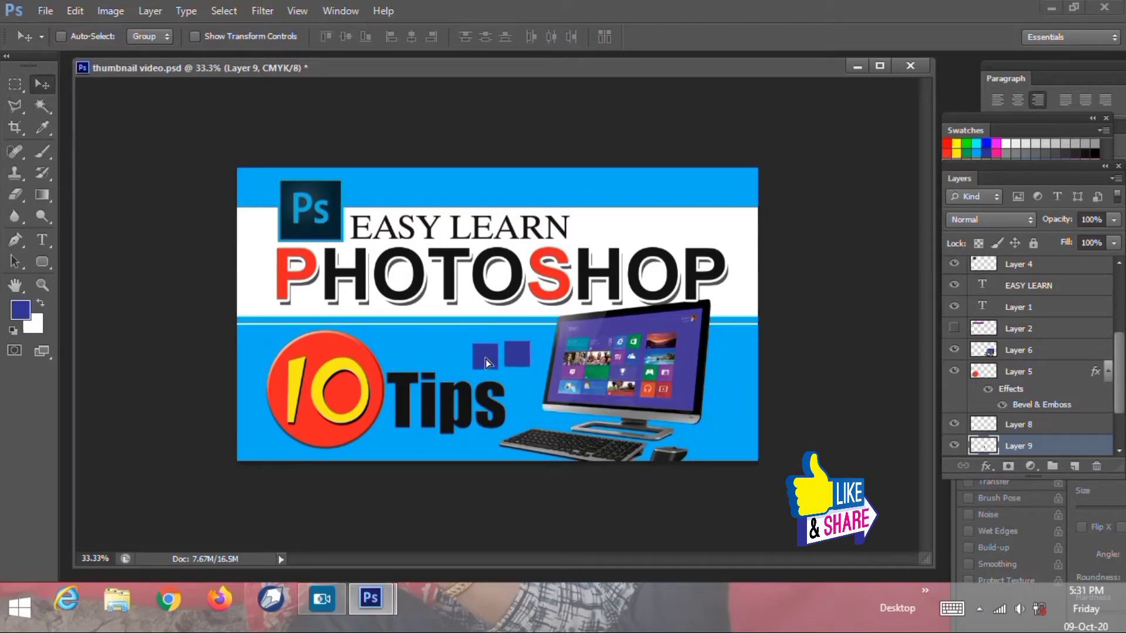
{"action": "key", "text": "ctrl+t"}
{"action": "left_click_drag", "start_coordinate": [561, 378], "coordinate": [560, 326]}
{"action": "key", "text": "Return"}
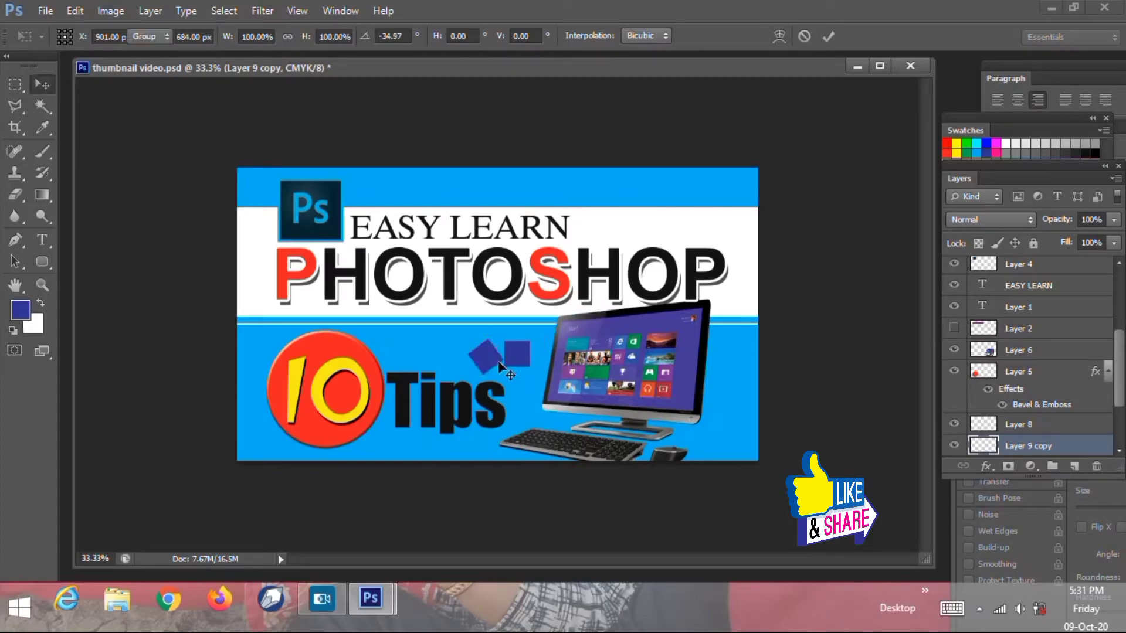
{"action": "left_click_drag", "start_coordinate": [494, 356], "coordinate": [488, 353]}
Step: Recolour the rotated square on Layer 9 copy with bright pink
{"action": "left_click", "coordinate": [983, 445], "text": "ctrl"}
{"action": "left_click_drag", "start_coordinate": [1043, 117], "coordinate": [1037, 117]}
{"action": "left_click", "coordinate": [1080, 182]}
{"action": "key", "text": "alt+BackSpace"}
Step: Select the original blue square on Layer 9 and rotate it to a slight tilt
{"action": "right_click", "coordinate": [512, 353]}
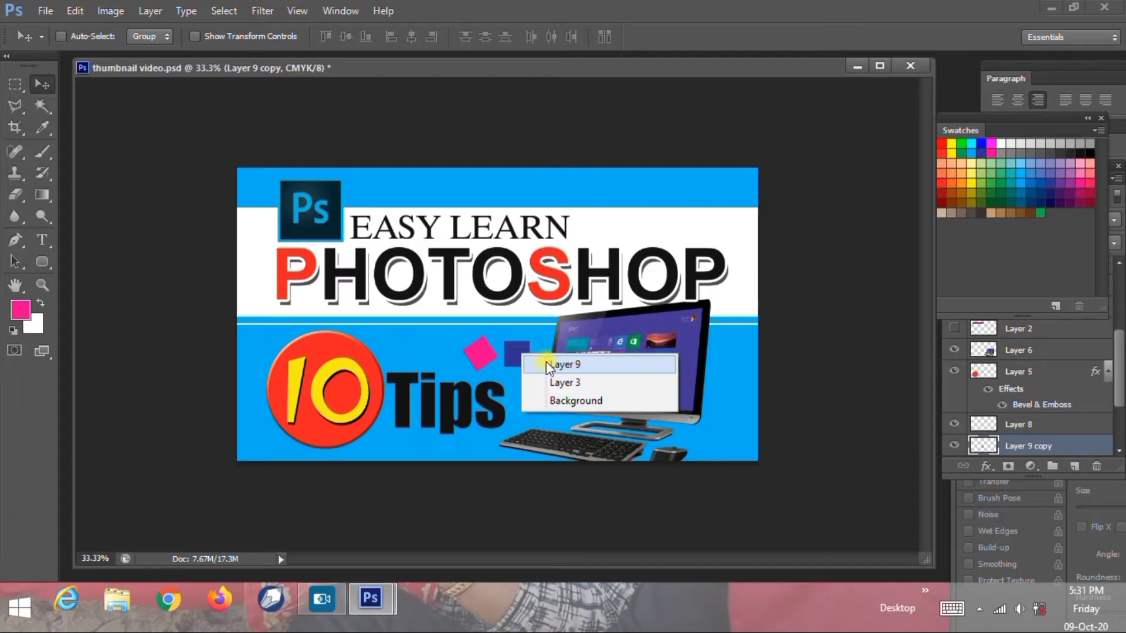
{"action": "left_click", "coordinate": [544, 361]}
{"action": "key", "text": "m"}
{"action": "left_click_drag", "start_coordinate": [502, 327], "coordinate": [538, 366]}
{"action": "key", "text": "ctrl+t"}
{"action": "left_click_drag", "start_coordinate": [585, 326], "coordinate": [551, 335]}
{"action": "key", "text": "Return"}
Step: Add a smaller tilted copy of the blue square above the other two squares and fill it with yellow
{"action": "key", "text": "v"}
{"action": "key", "text": "ctrl+t"}
{"action": "key", "text": "Return"}
{"action": "key", "text": "Return"}
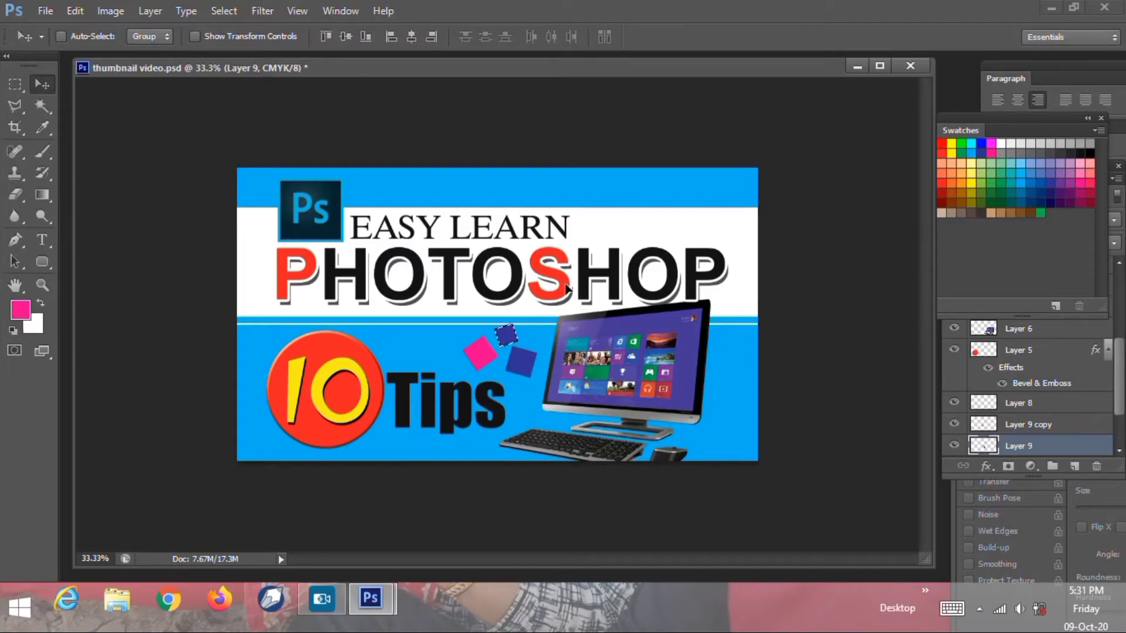
{"action": "left_click", "coordinate": [950, 145]}
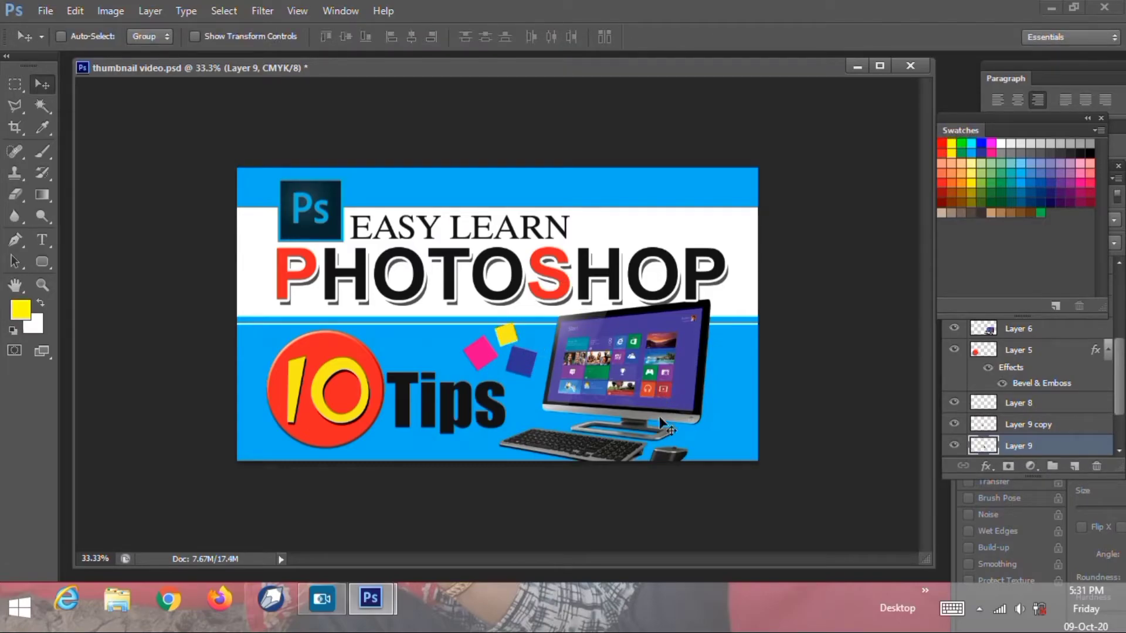
{"action": "left_click_drag", "start_coordinate": [506, 337], "coordinate": [503, 337]}
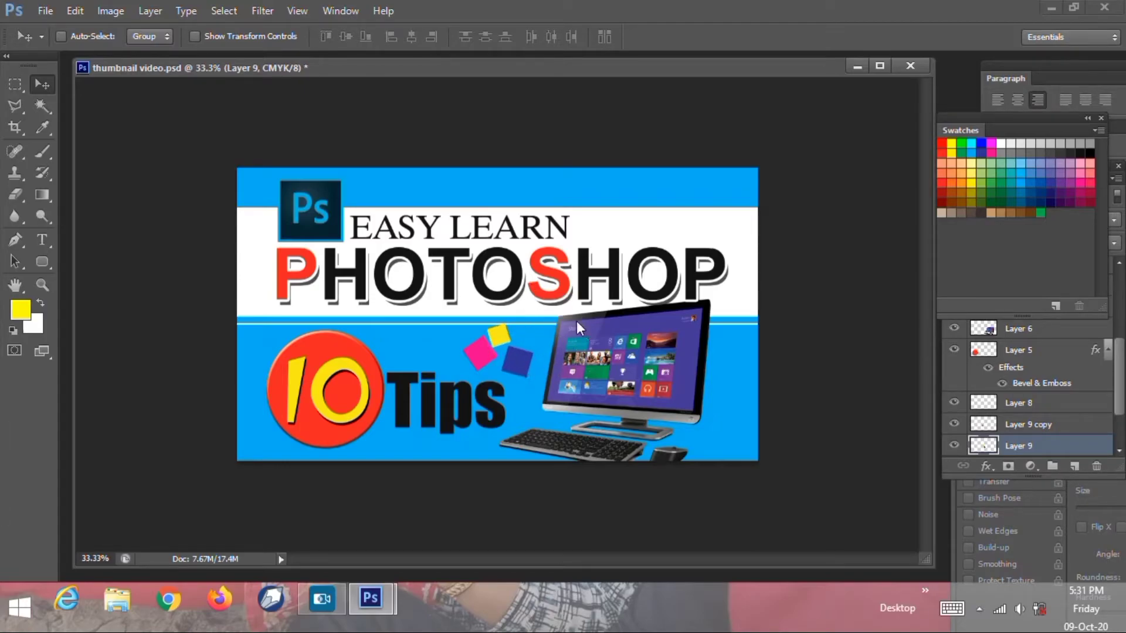
Step: Merge the coloured squares into Layer 9 copy and rearrange the pink and blue squares with wider gaps around the yellow one
{"action": "left_click", "coordinate": [1041, 425]}
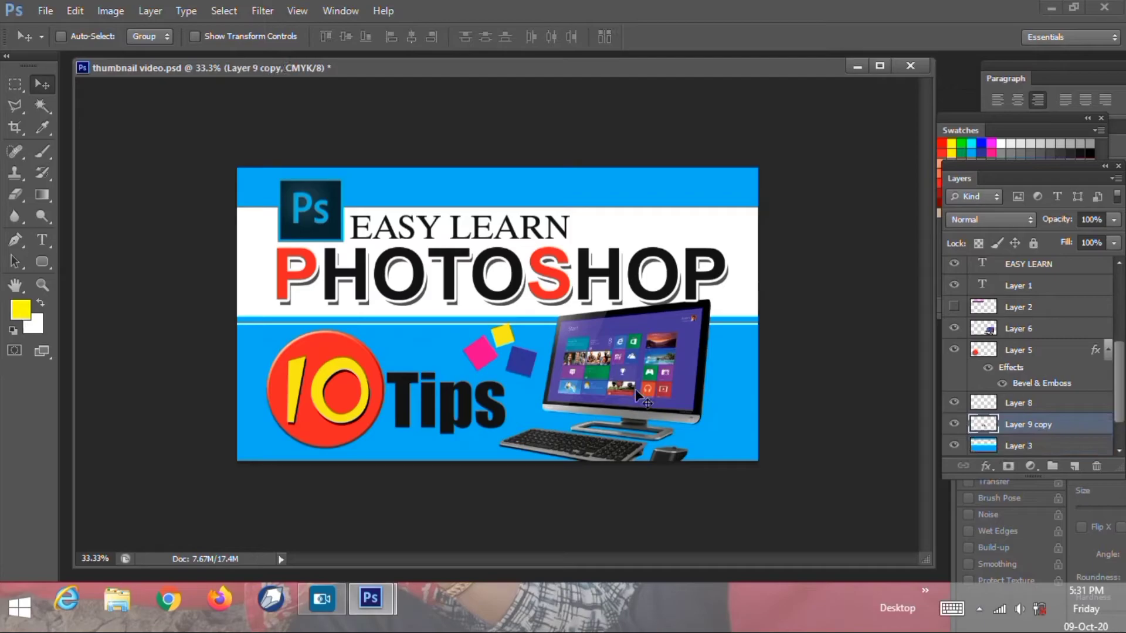
{"action": "left_click_drag", "start_coordinate": [526, 363], "coordinate": [586, 370]}
{"action": "key", "text": "ctrl+t"}
{"action": "key", "text": "Return"}
{"action": "key", "text": "w"}
{"action": "left_click", "coordinate": [480, 357]}
{"action": "key", "text": "v"}
{"action": "left_click_drag", "start_coordinate": [480, 357], "coordinate": [528, 377]}
{"action": "key", "text": "w"}
{"action": "left_click", "coordinate": [524, 372]}
{"action": "key", "text": "v"}
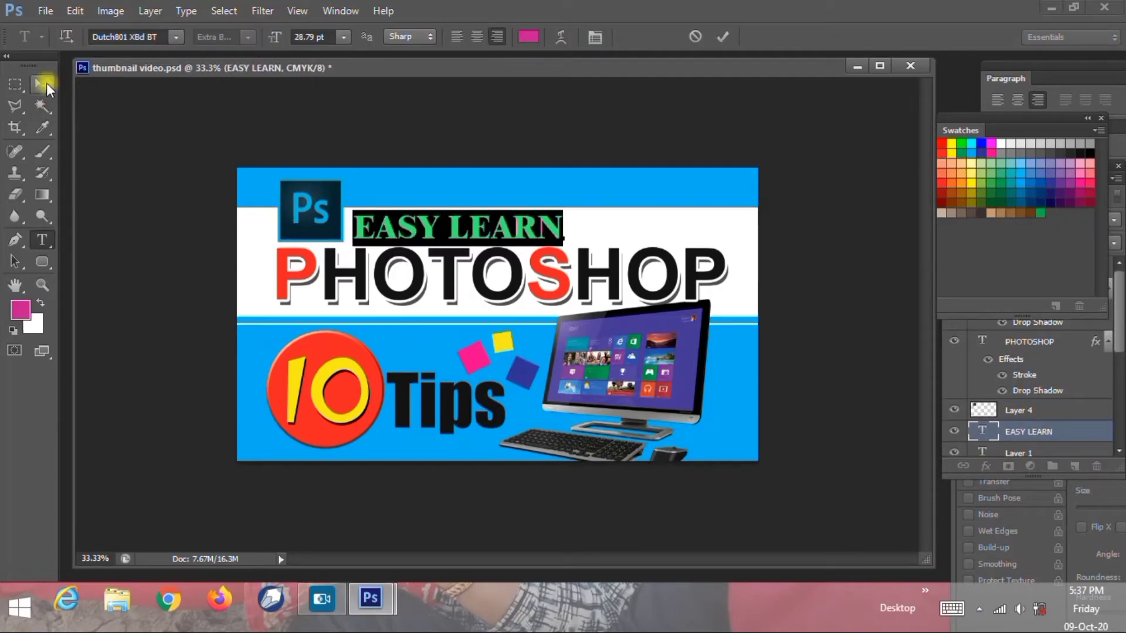
Step: Commit the EASY LEARN text formatting in magenta Dutch801 XBd BT at 28.79 pt
{"action": "left_click", "coordinate": [45, 83]}
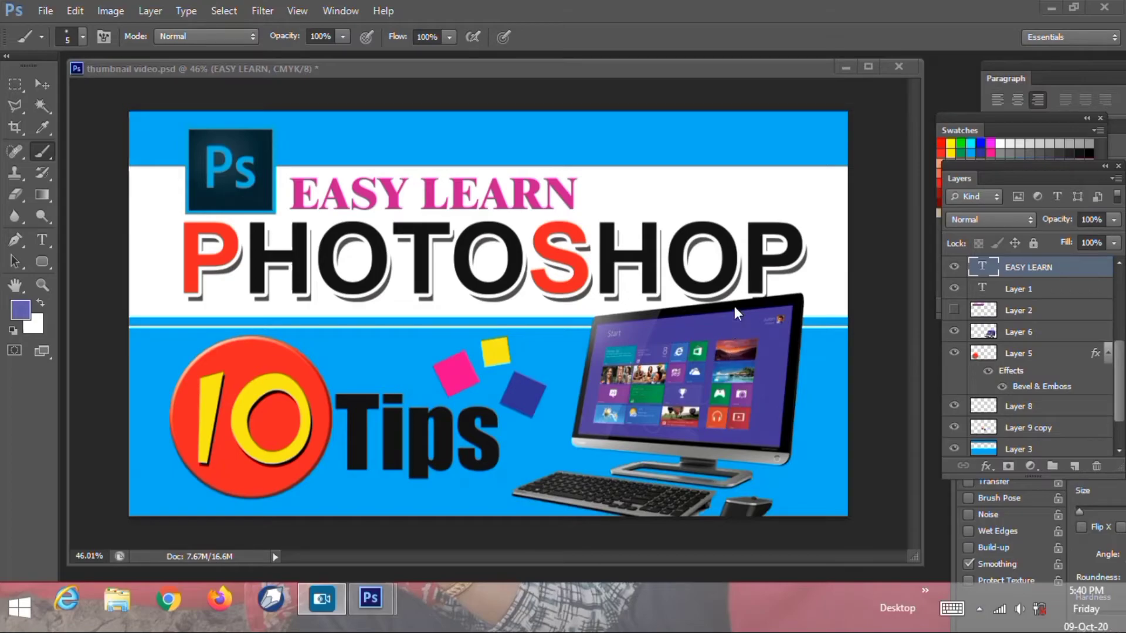
Step: On a new layer, brush a thin purple horizontal line to the right of EASY LEARN and duplicate it just below
{"action": "left_click", "coordinate": [738, 69]}
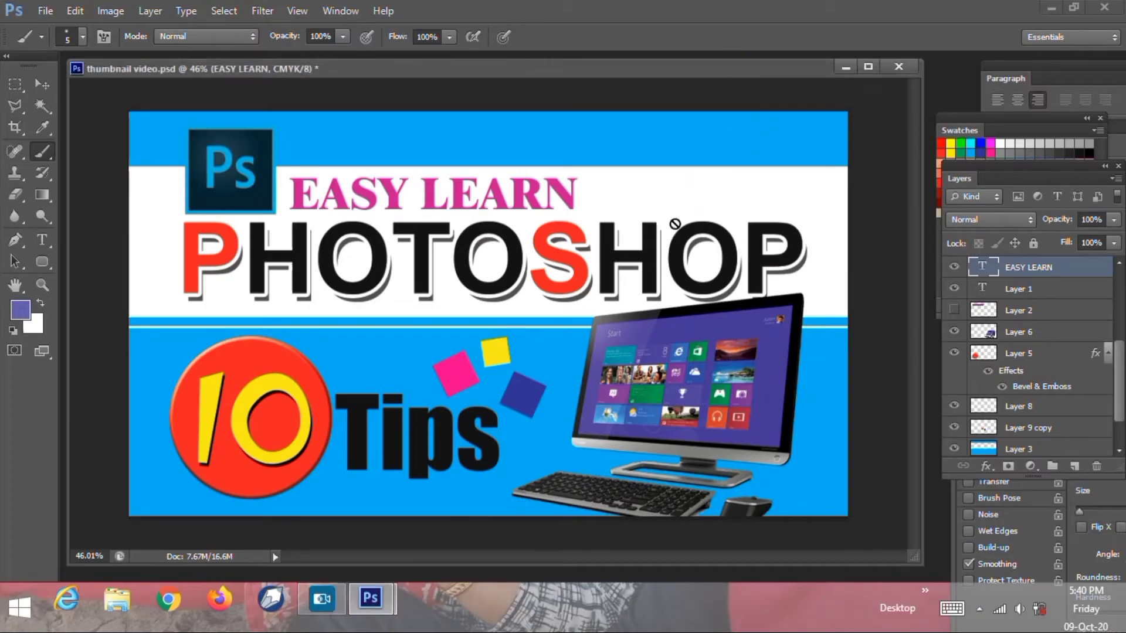
{"action": "left_click", "coordinate": [1075, 467]}
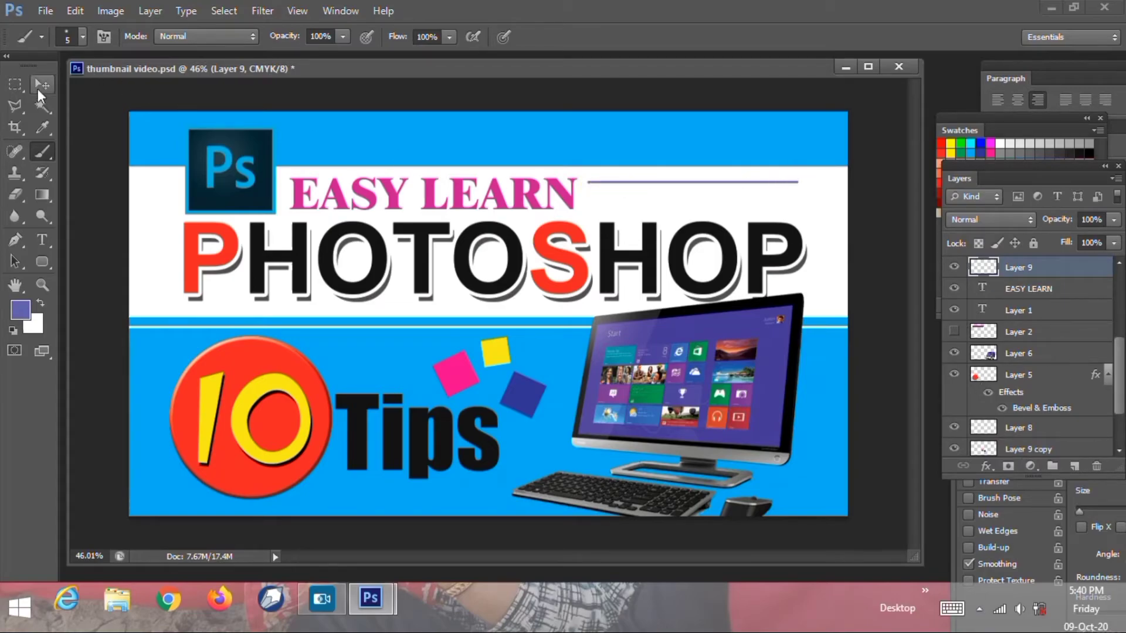
{"action": "left_click", "coordinate": [15, 85]}
{"action": "mouse_move", "coordinate": [581, 169]}
{"action": "left_mouse_down"}
{"action": "mouse_move", "coordinate": [821, 199]}
{"action": "mouse_move", "coordinate": [769, 191]}
{"action": "left_mouse_up"}
{"action": "key", "text": "v"}
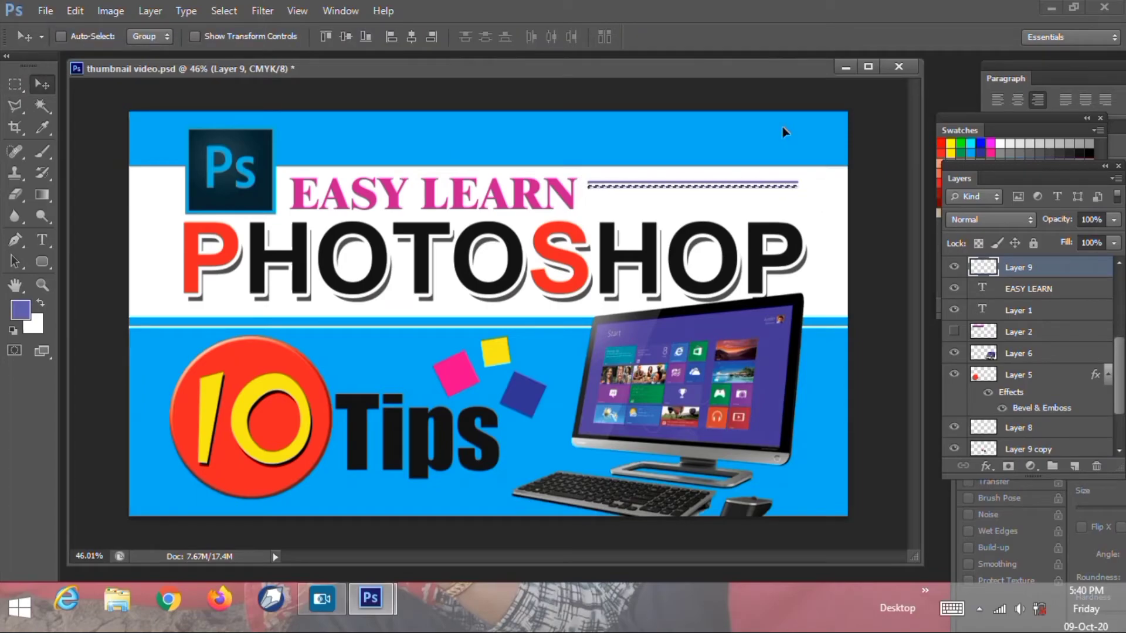
Step: Duplicate the pair of purple lines twice below the originals to form six evenly spaced lines, and deselect them
{"action": "key", "text": "ctrl+d"}
{"action": "key", "text": "z"}
{"action": "left_click_drag", "start_coordinate": [760, 177], "coordinate": [844, 246]}
{"action": "left_click", "coordinate": [16, 84]}
{"action": "left_click_drag", "start_coordinate": [354, 176], "coordinate": [869, 226]}
{"action": "key", "text": "v"}
{"action": "left_click_drag", "start_coordinate": [716, 209], "coordinate": [717, 236]}
{"action": "key", "text": "Down"}
{"action": "key", "text": "Down"}
{"action": "key", "text": "Down"}
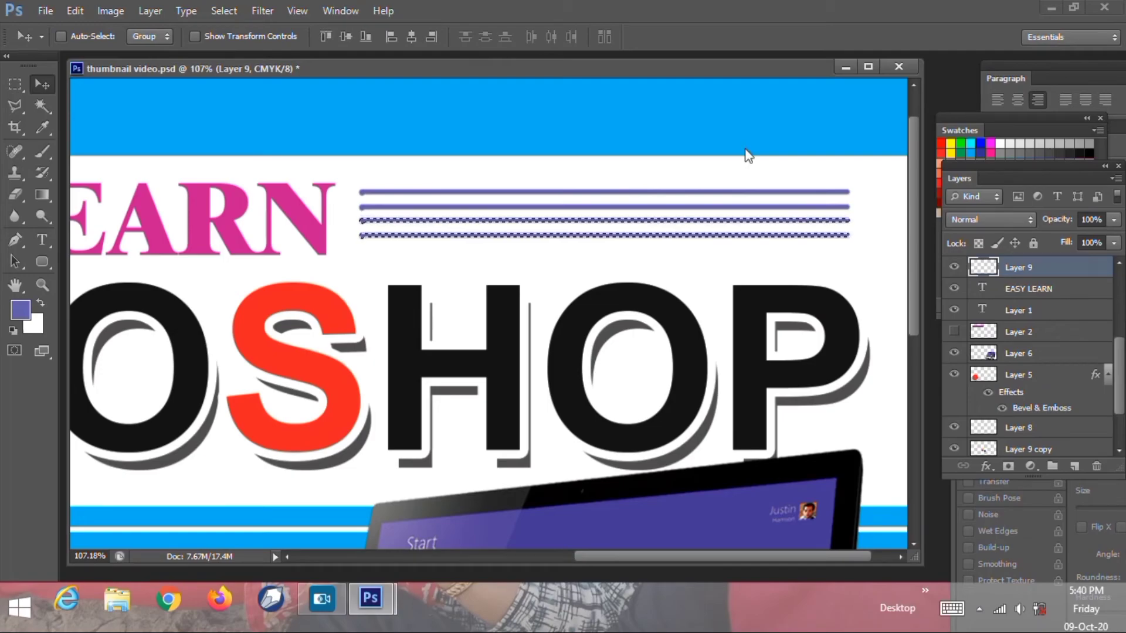
{"action": "left_click_drag", "start_coordinate": [716, 238], "coordinate": [721, 268]}
{"action": "key", "text": "ctrl+d"}
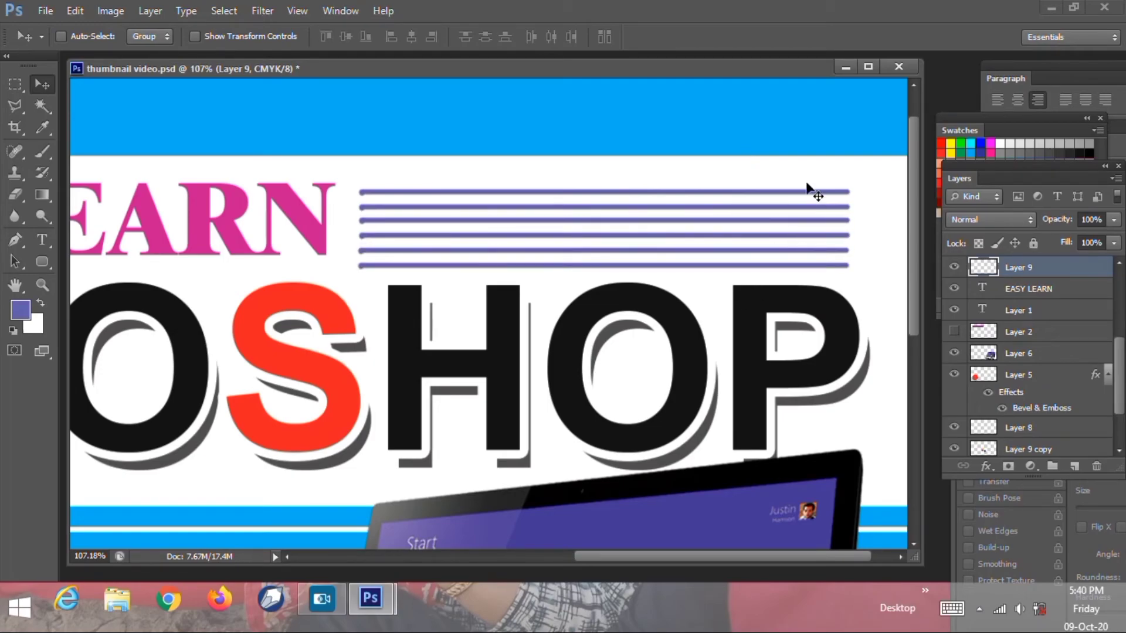
Step: Squeeze the block of purple lines vertically to about 84% height with Free Transform and shift it slightly upward
{"action": "key", "text": "ctrl+t"}
{"action": "left_click_drag", "start_coordinate": [604, 269], "coordinate": [605, 256]}
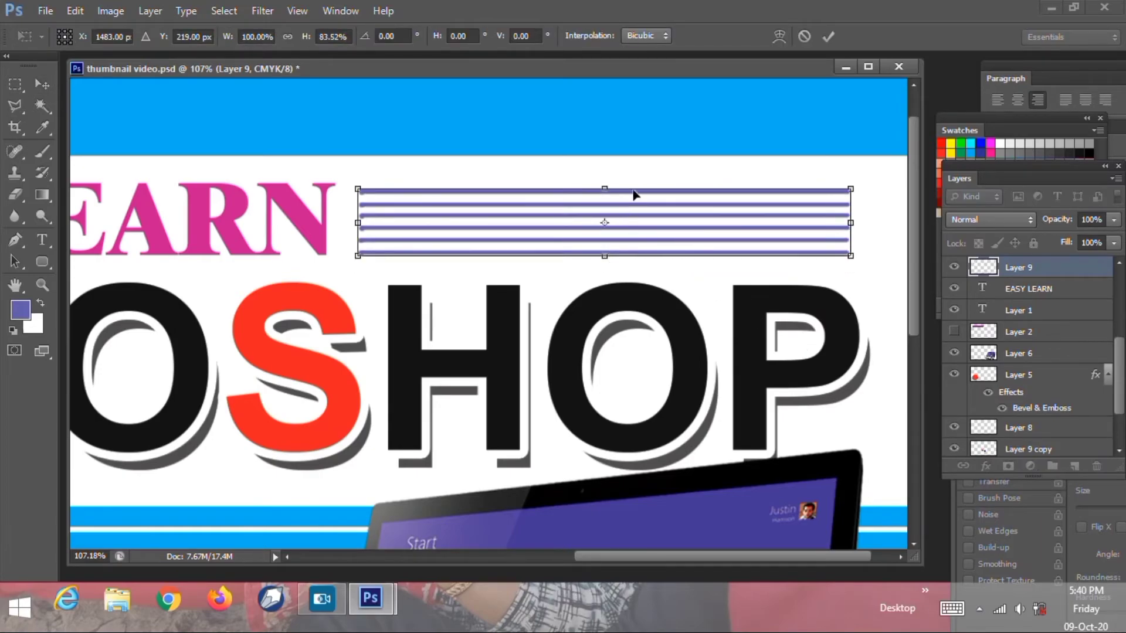
{"action": "key", "text": "Return"}
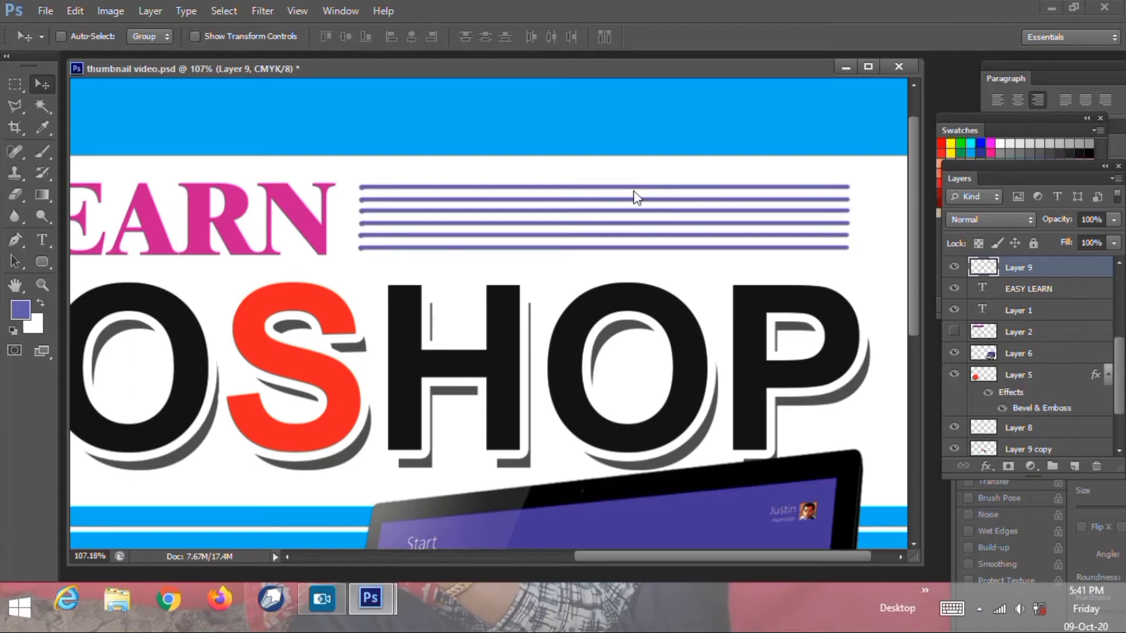
Step: Trim the rounded left and right ends of the six purple lines so that they finish straight
{"action": "left_click", "coordinate": [15, 84]}
{"action": "mouse_move", "coordinate": [330, 140]}
{"action": "left_mouse_down"}
{"action": "mouse_move", "coordinate": [369, 226]}
{"action": "mouse_move", "coordinate": [370, 277]}
{"action": "left_mouse_up"}
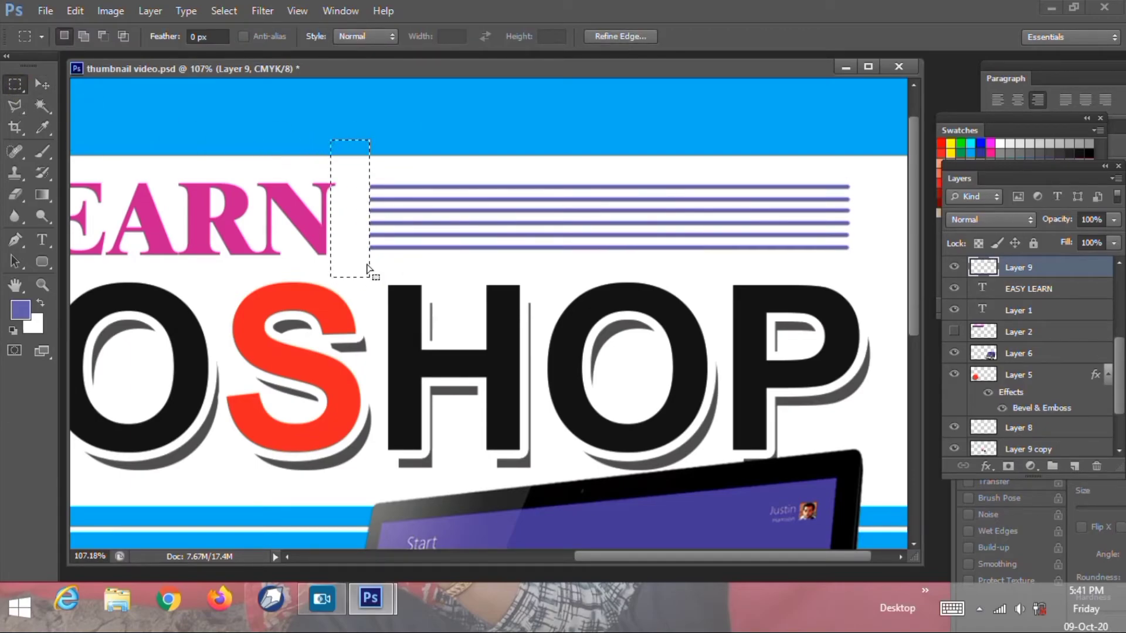
{"action": "left_click_drag", "start_coordinate": [888, 158], "coordinate": [845, 263]}
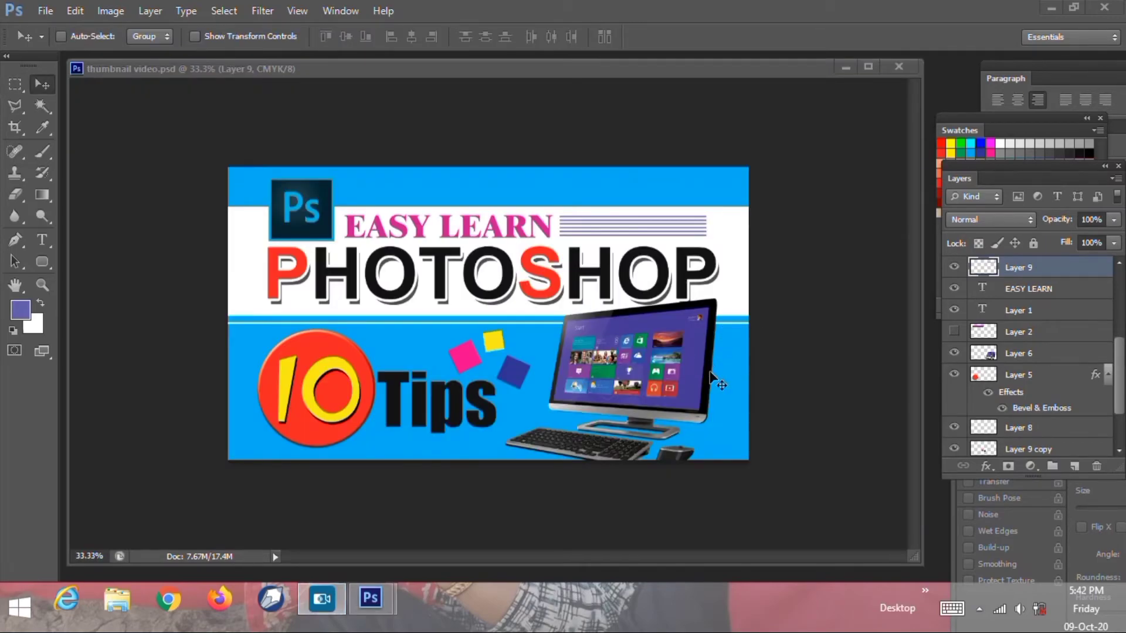
{"action": "left_click", "coordinate": [709, 249]}
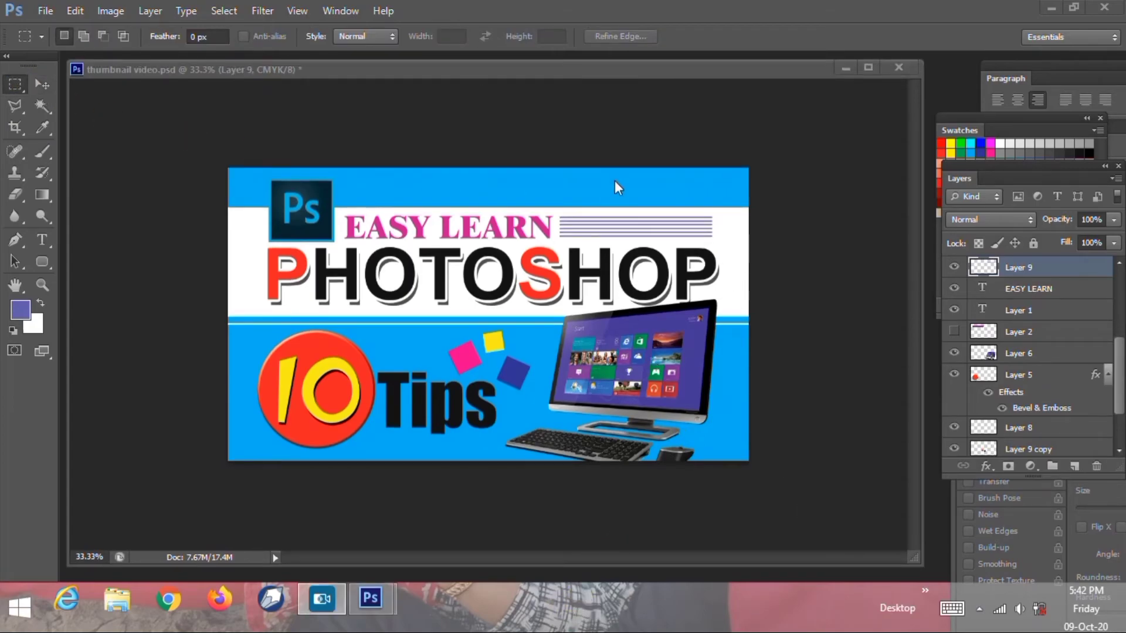
Step: Select the blue band across the top of the thumbnail on Layer 3 with the Magic Wand
{"action": "left_click", "coordinate": [614, 184]}
{"action": "right_click", "coordinate": [581, 194], "text": "ctrl"}
{"action": "left_click", "coordinate": [609, 204]}
{"action": "key", "text": "w"}
{"action": "left_click", "coordinate": [583, 184]}
Step: Paint the left part of the selected top band dark blue with a soft 380 px brush
{"action": "right_click", "coordinate": [534, 317]}
{"action": "left_click", "coordinate": [560, 429]}
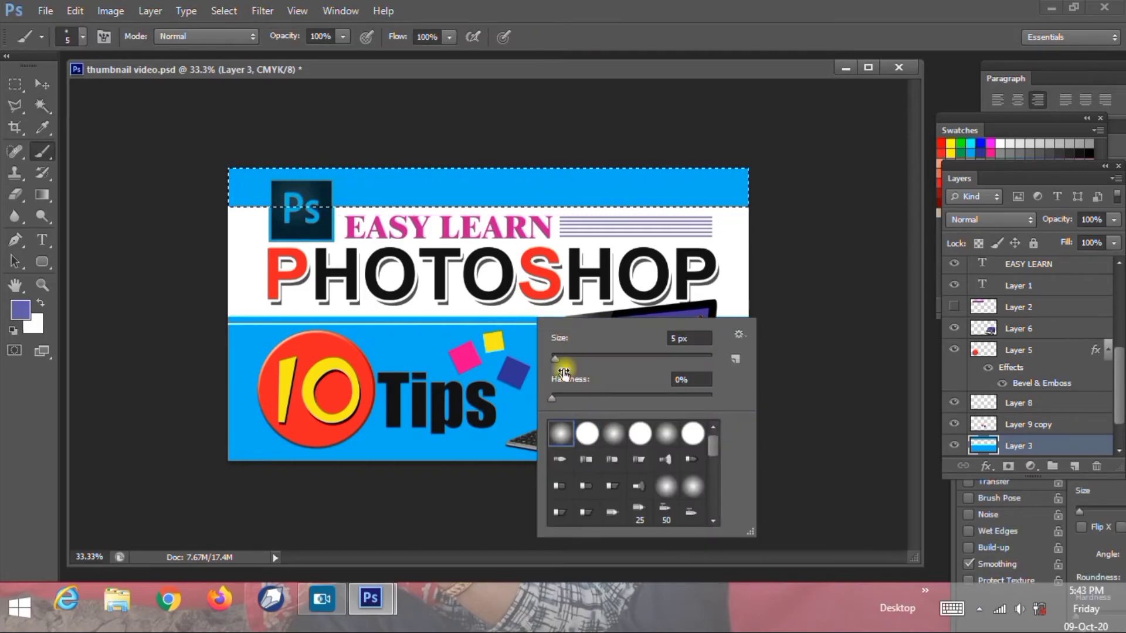
{"action": "left_click", "coordinate": [608, 241]}
{"action": "right_click", "coordinate": [589, 237]}
{"action": "left_click", "coordinate": [715, 274]}
{"action": "left_click", "coordinate": [1058, 122]}
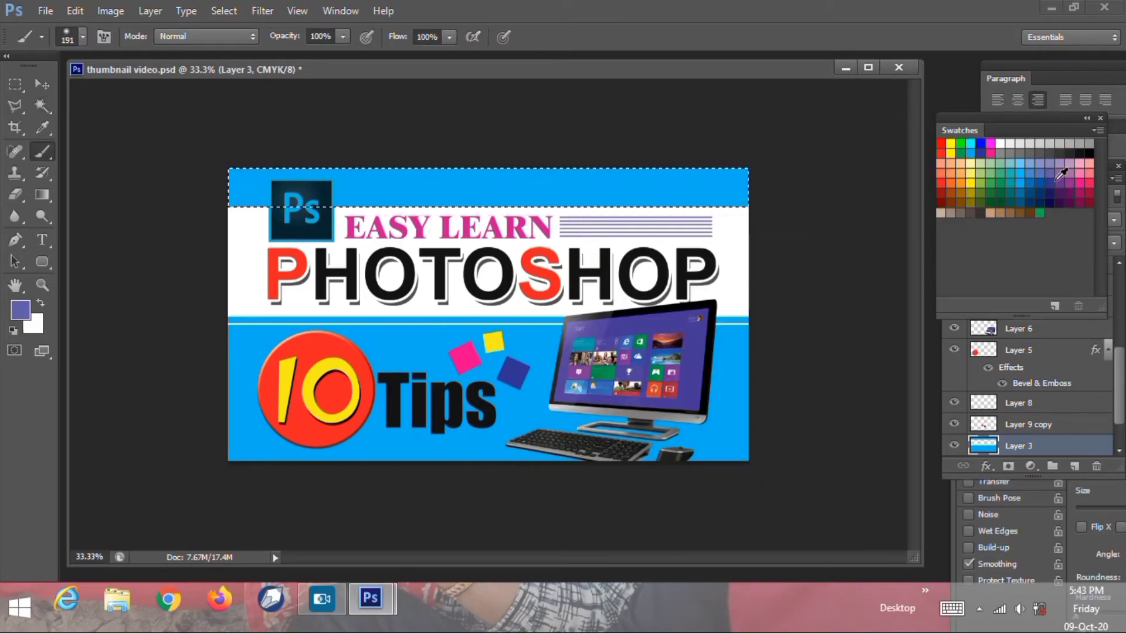
{"action": "left_click", "coordinate": [1040, 183]}
{"action": "right_click", "coordinate": [442, 276]}
{"action": "left_click_drag", "start_coordinate": [577, 321], "coordinate": [597, 321]}
{"action": "left_click_drag", "start_coordinate": [233, 181], "coordinate": [411, 132]}
Step: Blend the dark blue toward the middle of the top band with the brush at 39% opacity, and save the document
{"action": "left_click", "coordinate": [342, 37]}
{"action": "left_click", "coordinate": [343, 39]}
{"action": "left_click_drag", "start_coordinate": [343, 54], "coordinate": [299, 54]}
{"action": "mouse_move", "coordinate": [347, 148]}
{"action": "left_mouse_down"}
{"action": "mouse_move", "coordinate": [356, 210]}
{"action": "mouse_move", "coordinate": [463, 147]}
{"action": "left_mouse_up"}
{"action": "key", "text": "3"}
{"action": "key", "text": "9"}
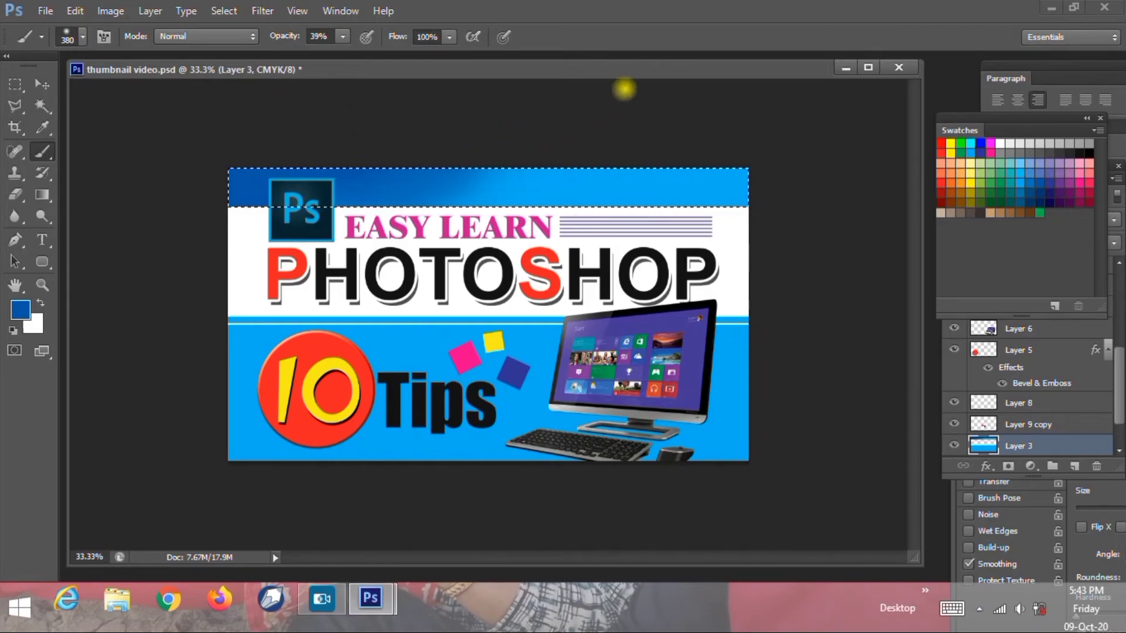
{"action": "key", "text": "ctrl+d"}
{"action": "left_click", "coordinate": [434, 182], "text": "alt"}
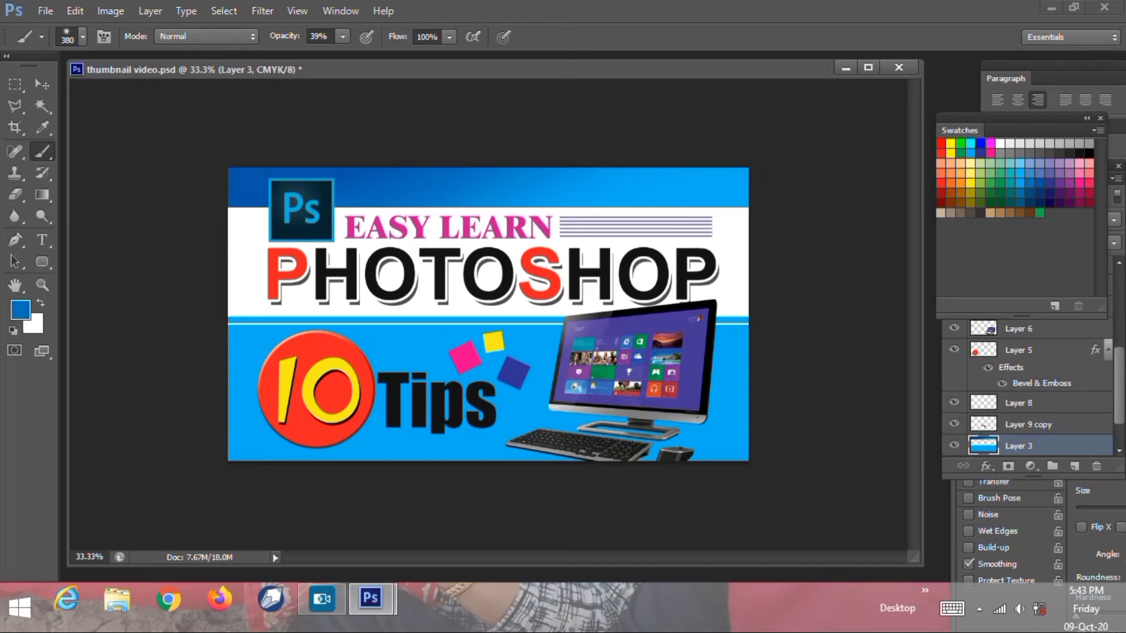
{"action": "key", "text": "ctrl+s"}
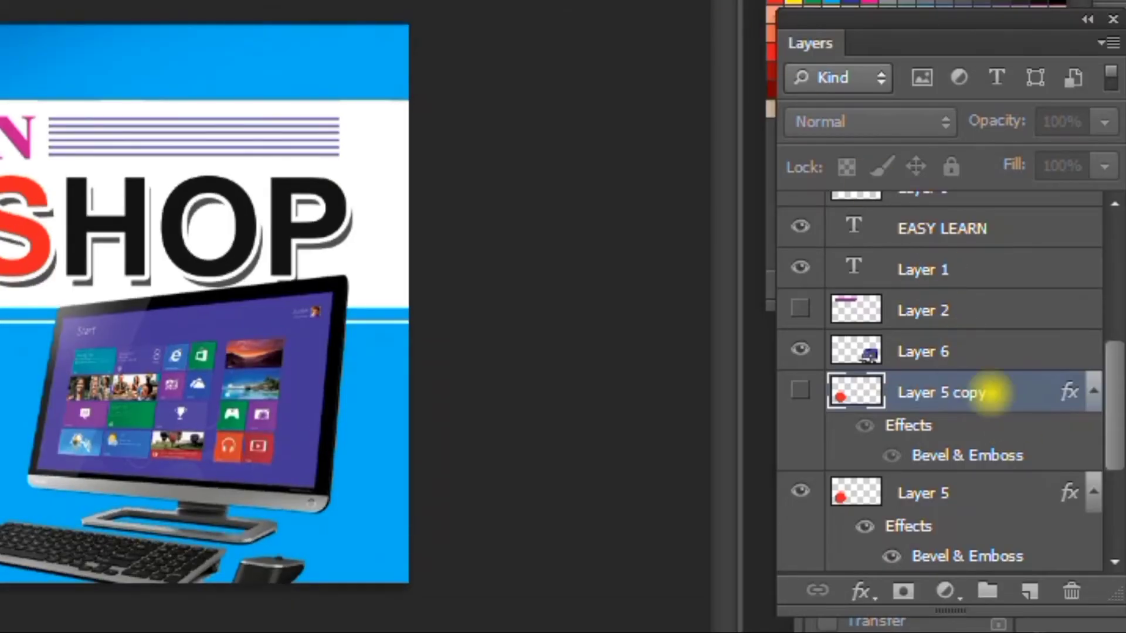
Step: Duplicate the embossed red circle of Layer 5 and shrink the copy slightly inside the original to form an inner ring
{"action": "left_click_drag", "start_coordinate": [1054, 361], "coordinate": [1055, 430]}
{"action": "left_click_drag", "start_coordinate": [1054, 533], "coordinate": [1071, 591]}
{"action": "left_click_drag", "start_coordinate": [1020, 351], "coordinate": [1029, 590]}
{"action": "key", "text": "ctrl+t"}
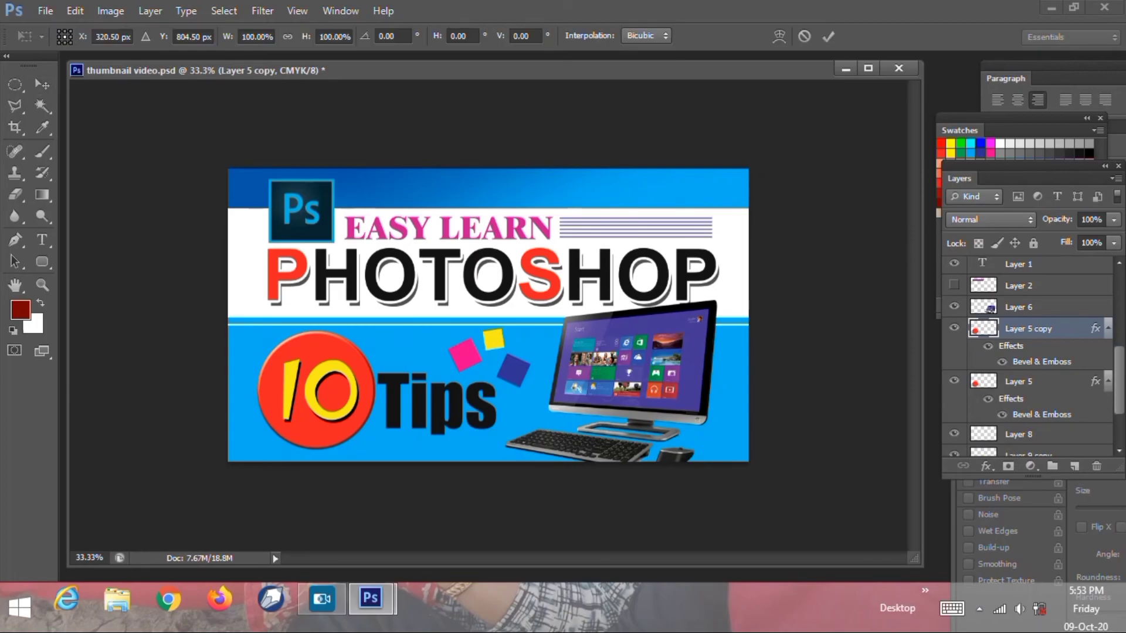
{"action": "left_click_drag", "start_coordinate": [257, 331], "coordinate": [265, 339]}
{"action": "left_click_drag", "start_coordinate": [376, 449], "coordinate": [367, 441]}
{"action": "key", "text": "Return"}
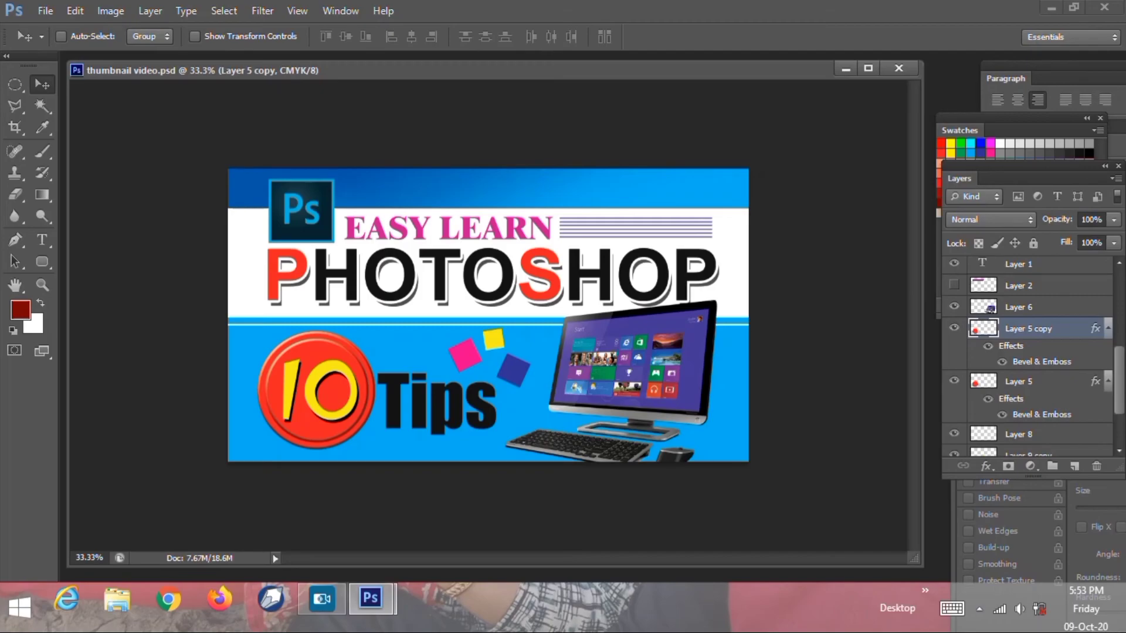
Step: Move Layer 5 copy above Layer 6 and back below it, and save the document
{"action": "key", "text": "ctrl+bracketright"}
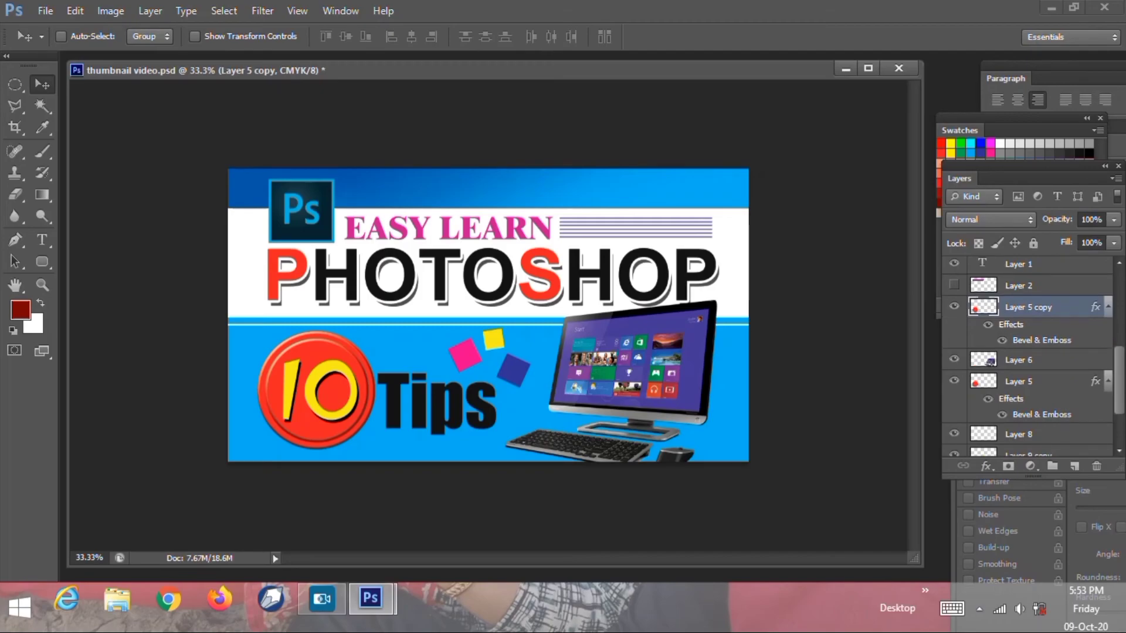
{"action": "key", "text": "ctrl+bracketleft"}
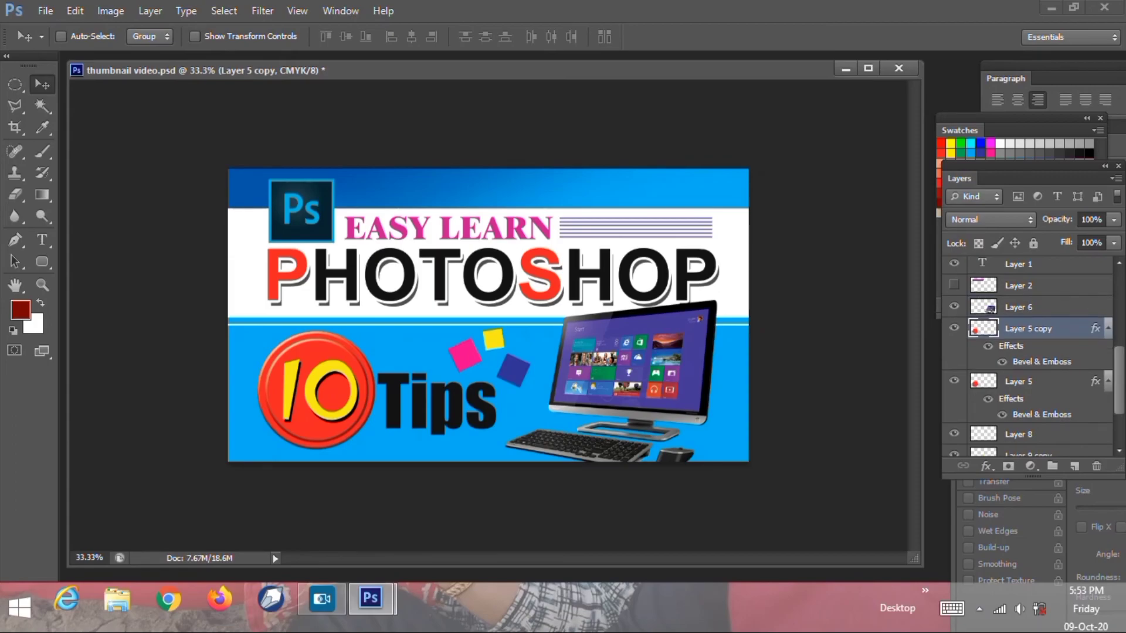
{"action": "key", "text": "z"}
{"action": "key", "text": "ctrl+plus"}
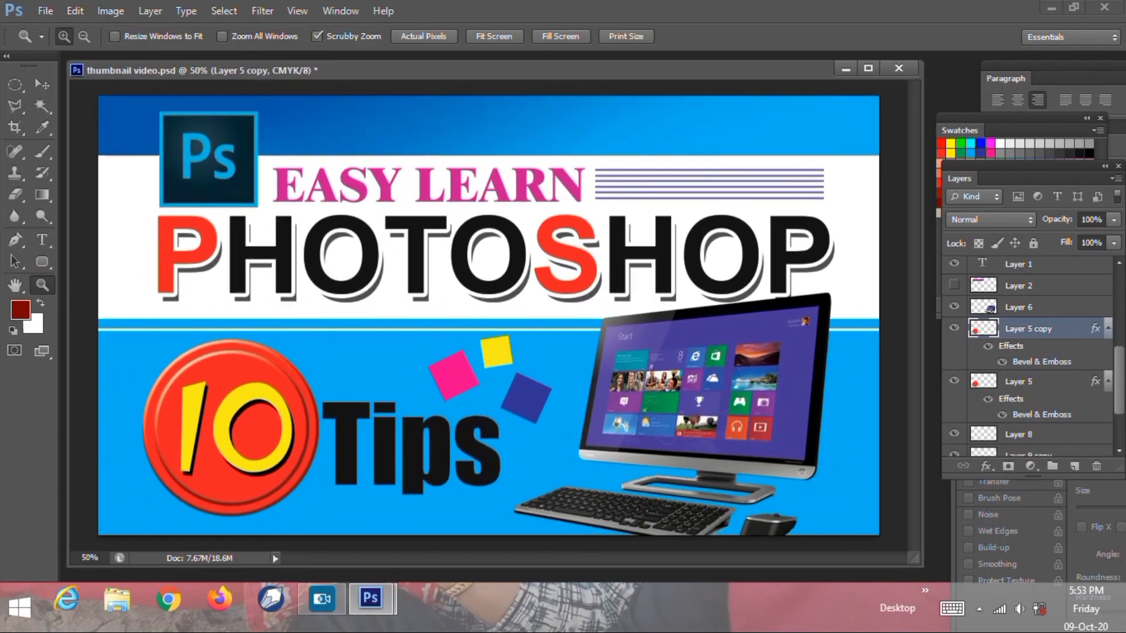
{"action": "key", "text": "ctrl+s"}
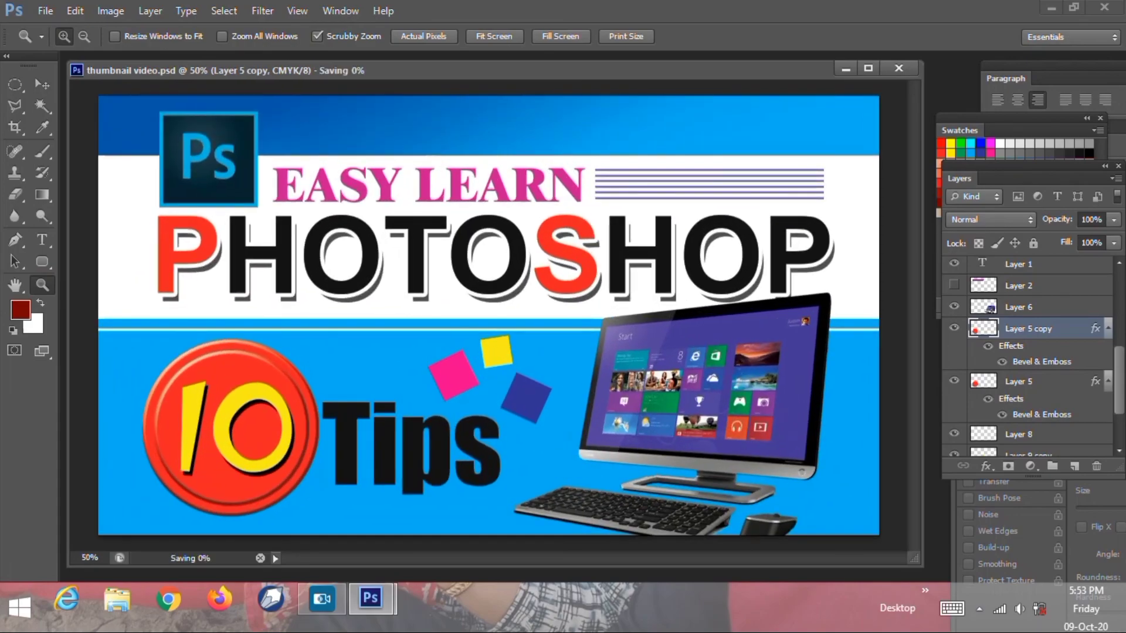